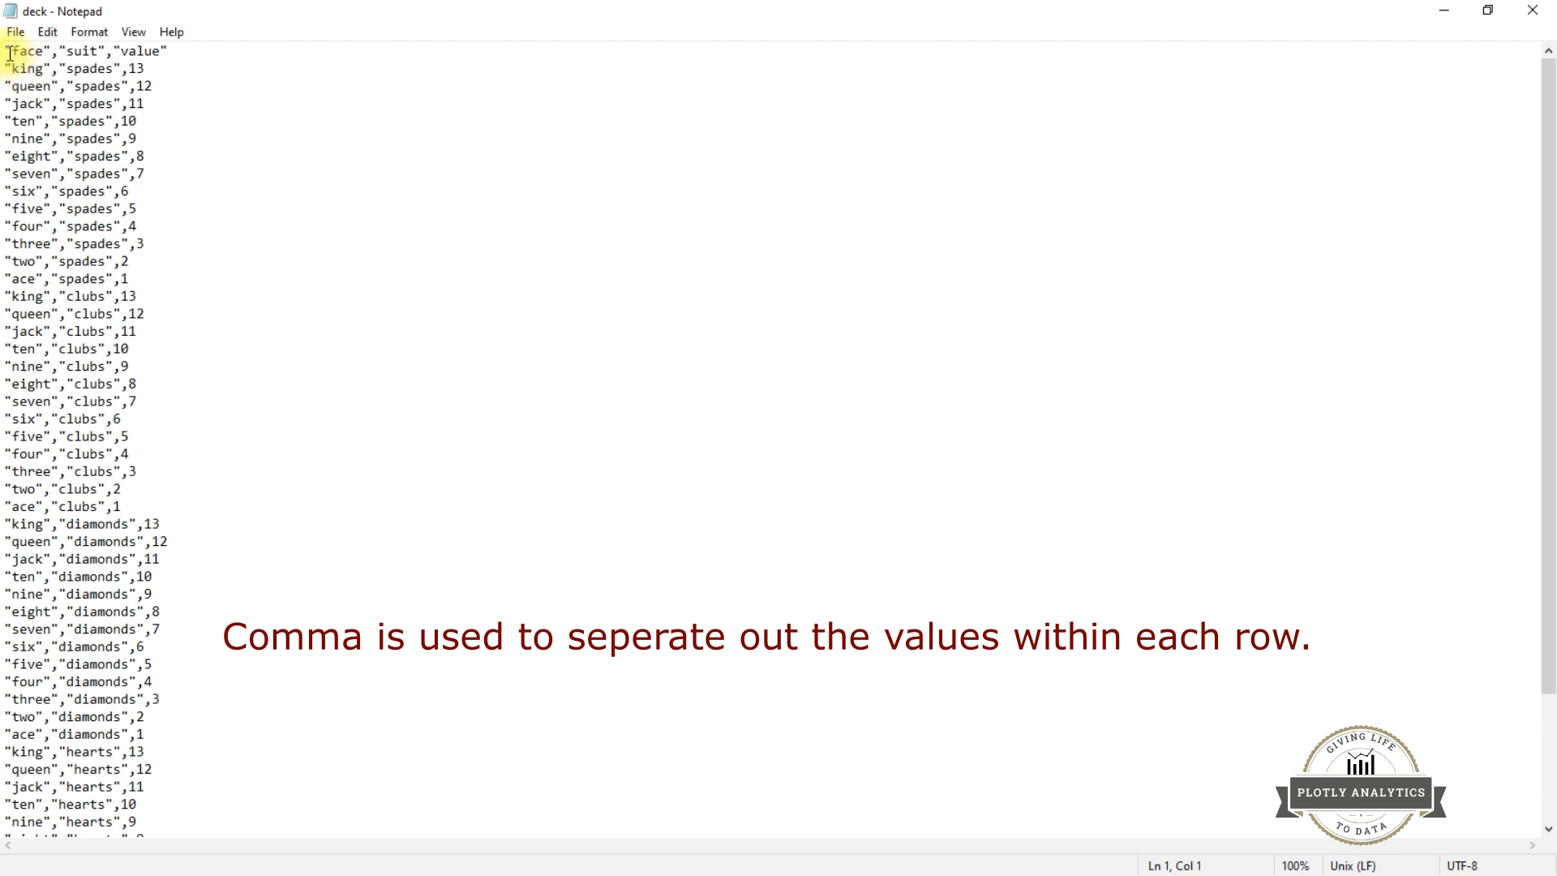
- Examine the first record of the deck file to see how commas separate its face, suit and value entries
left_click_drag(9, 68, 162, 68)
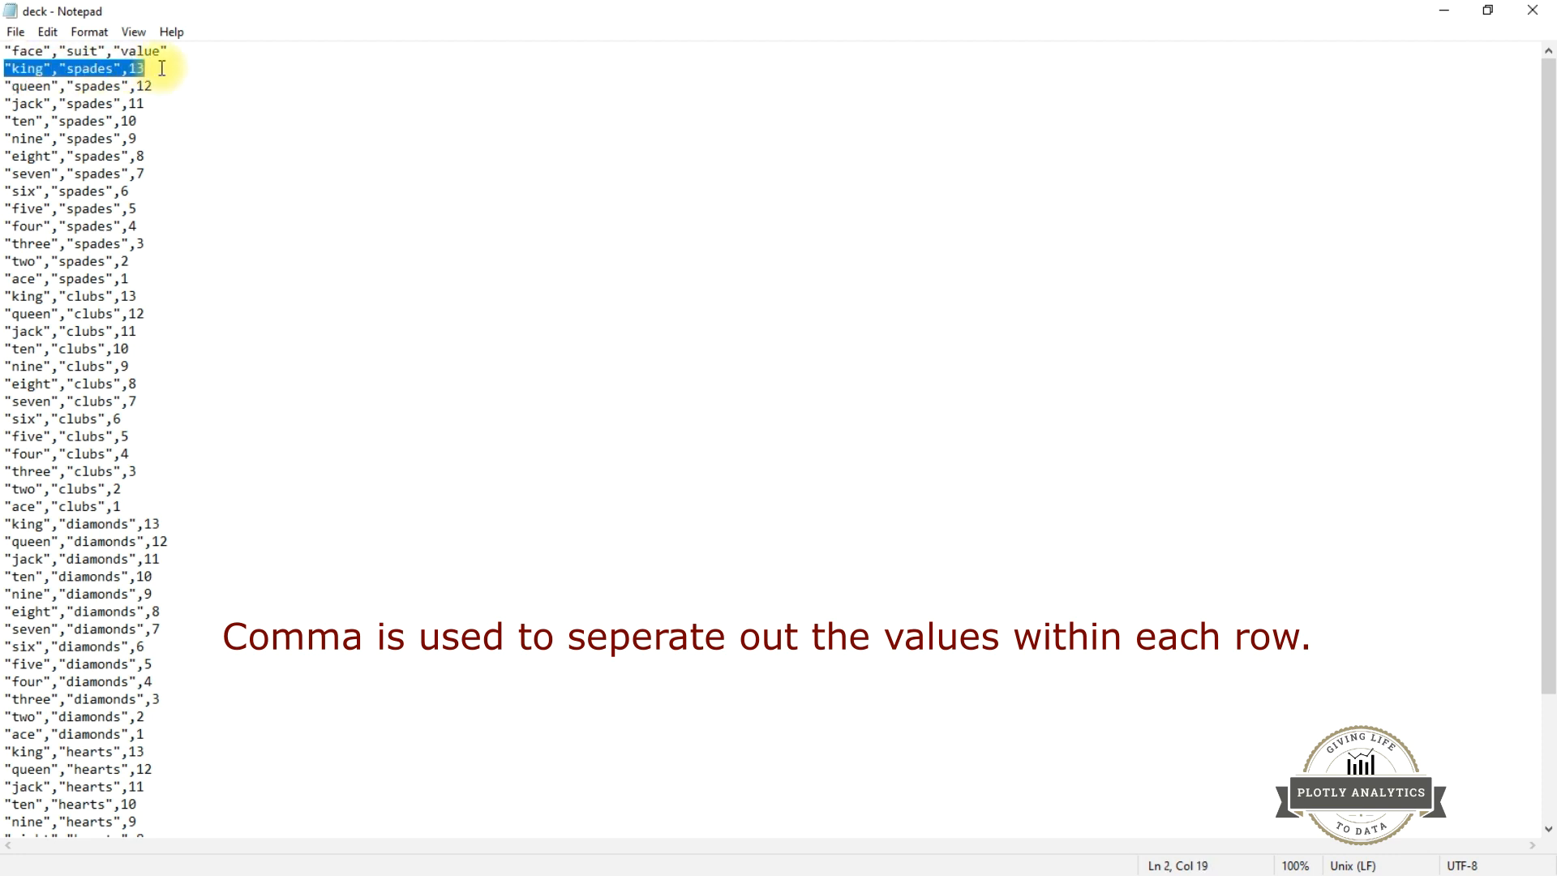
left_click(129, 120)
left_click(57, 72)
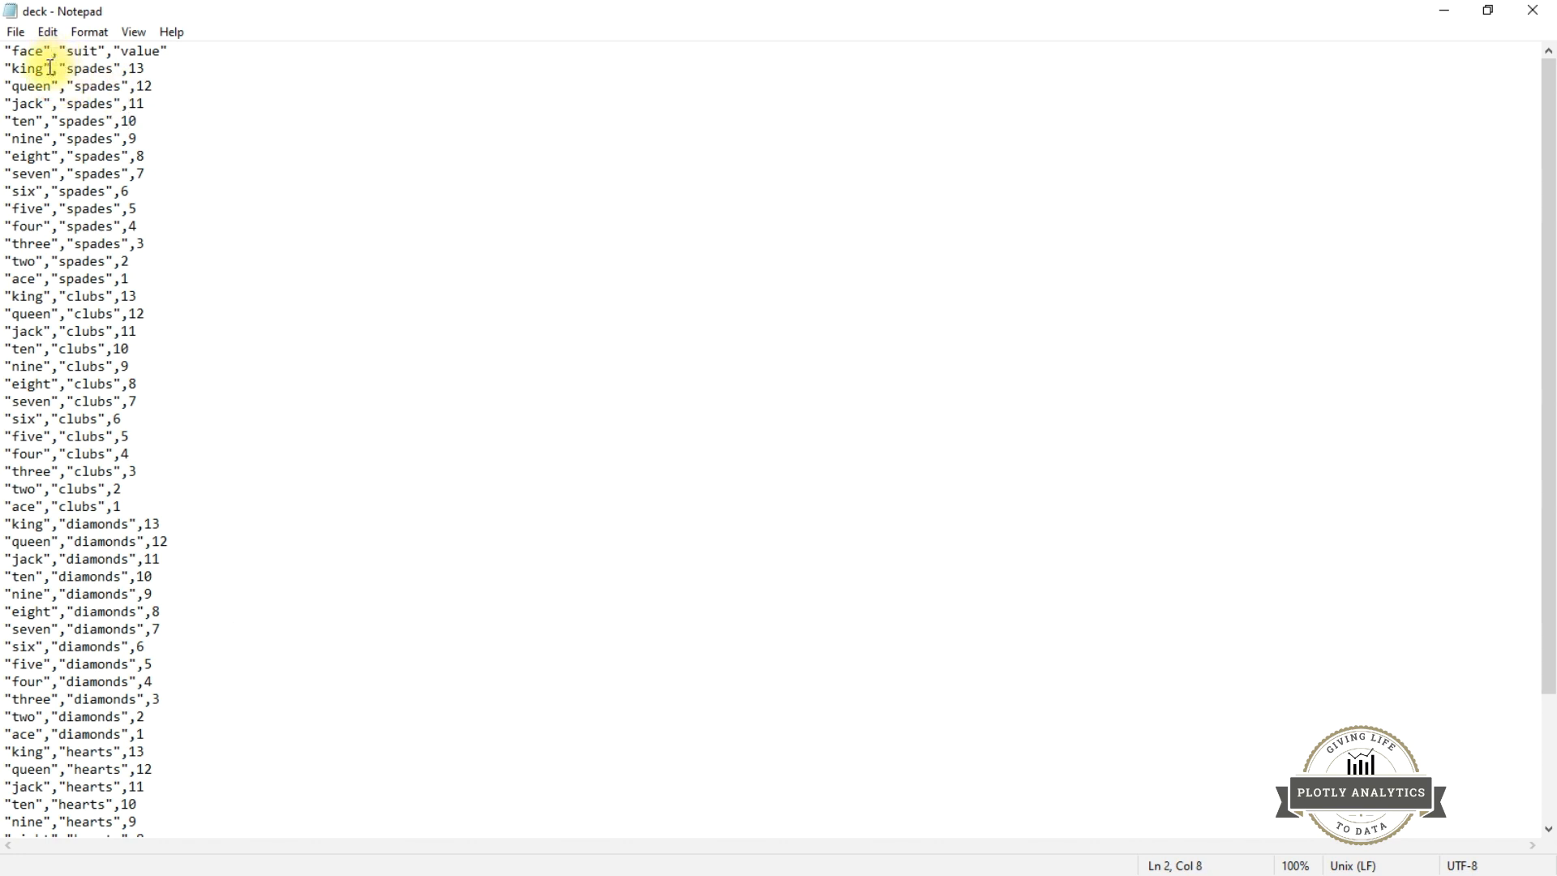
left_click_drag(52, 67, 4, 67)
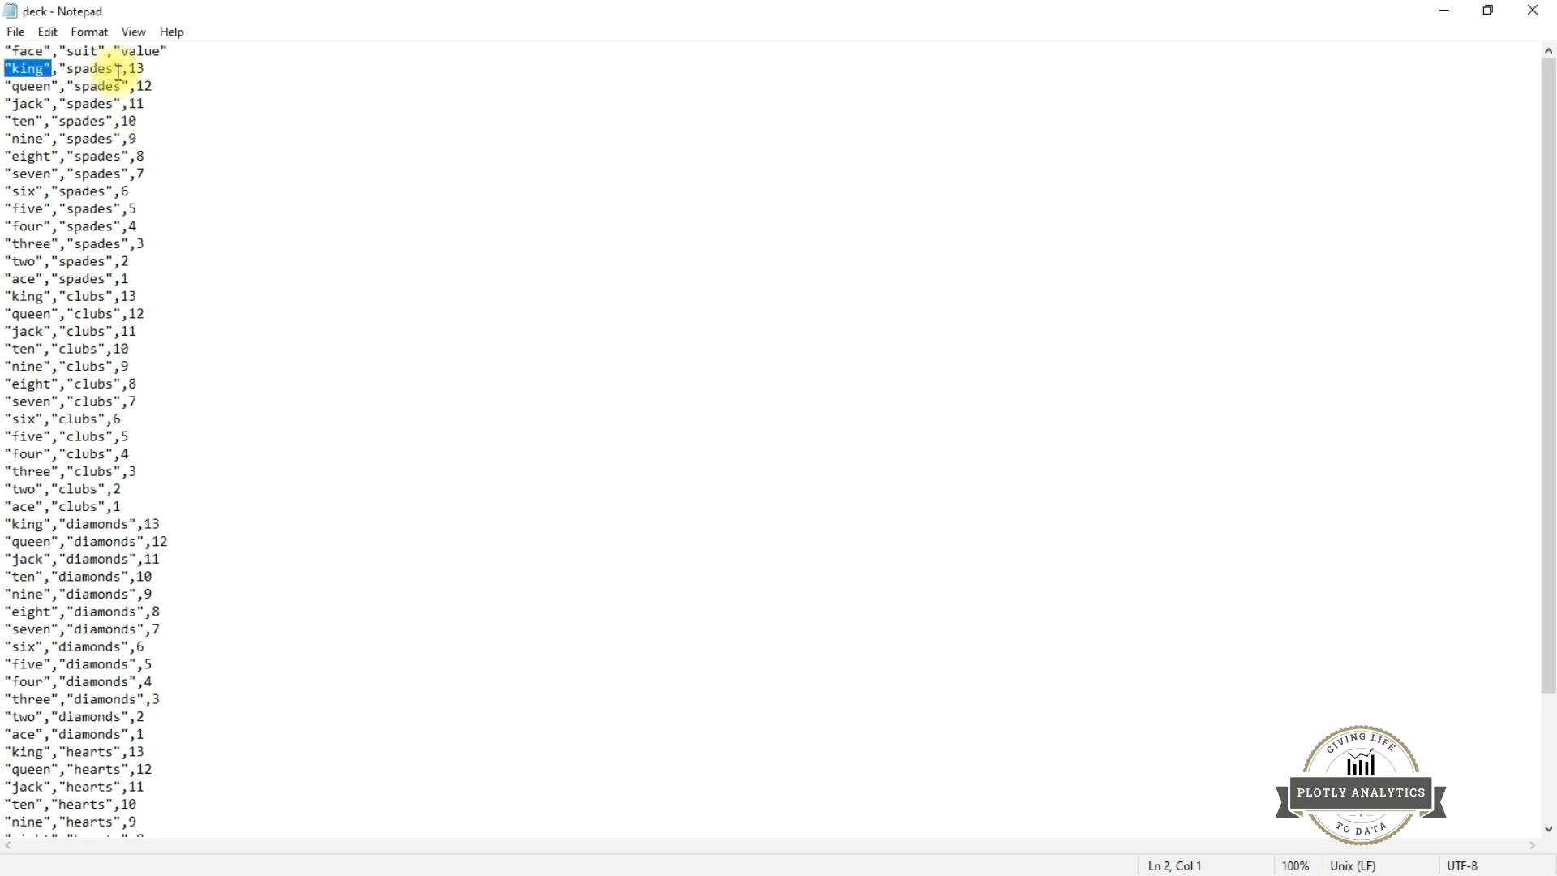
left_click_drag(123, 69, 69, 64)
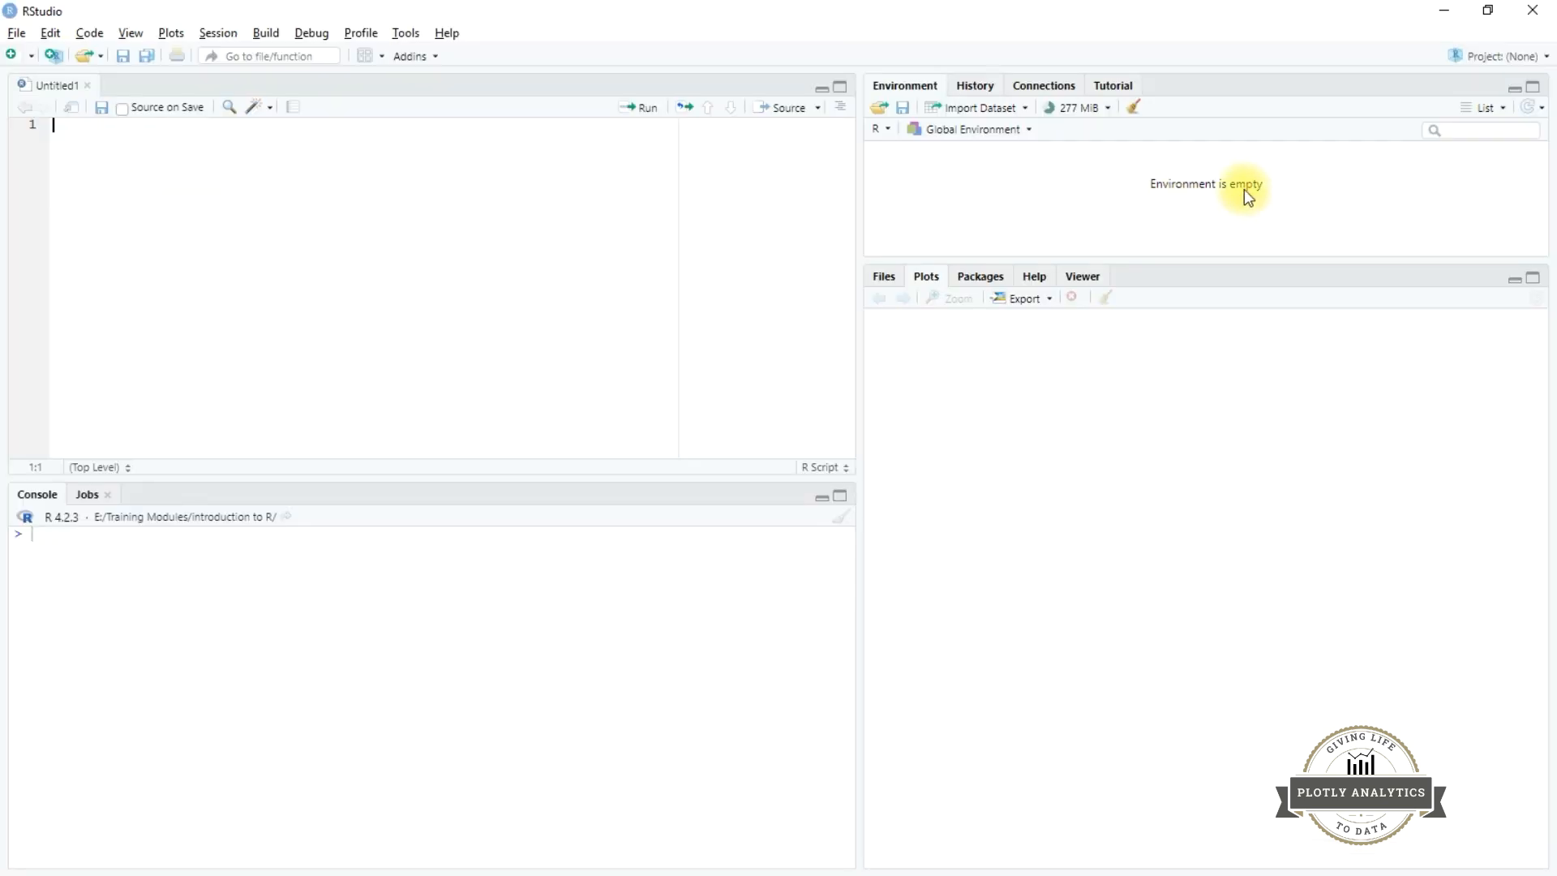
- Switch to RStudio and open the deck file from the Data Files folder for import as base text
left_click(1022, 117)
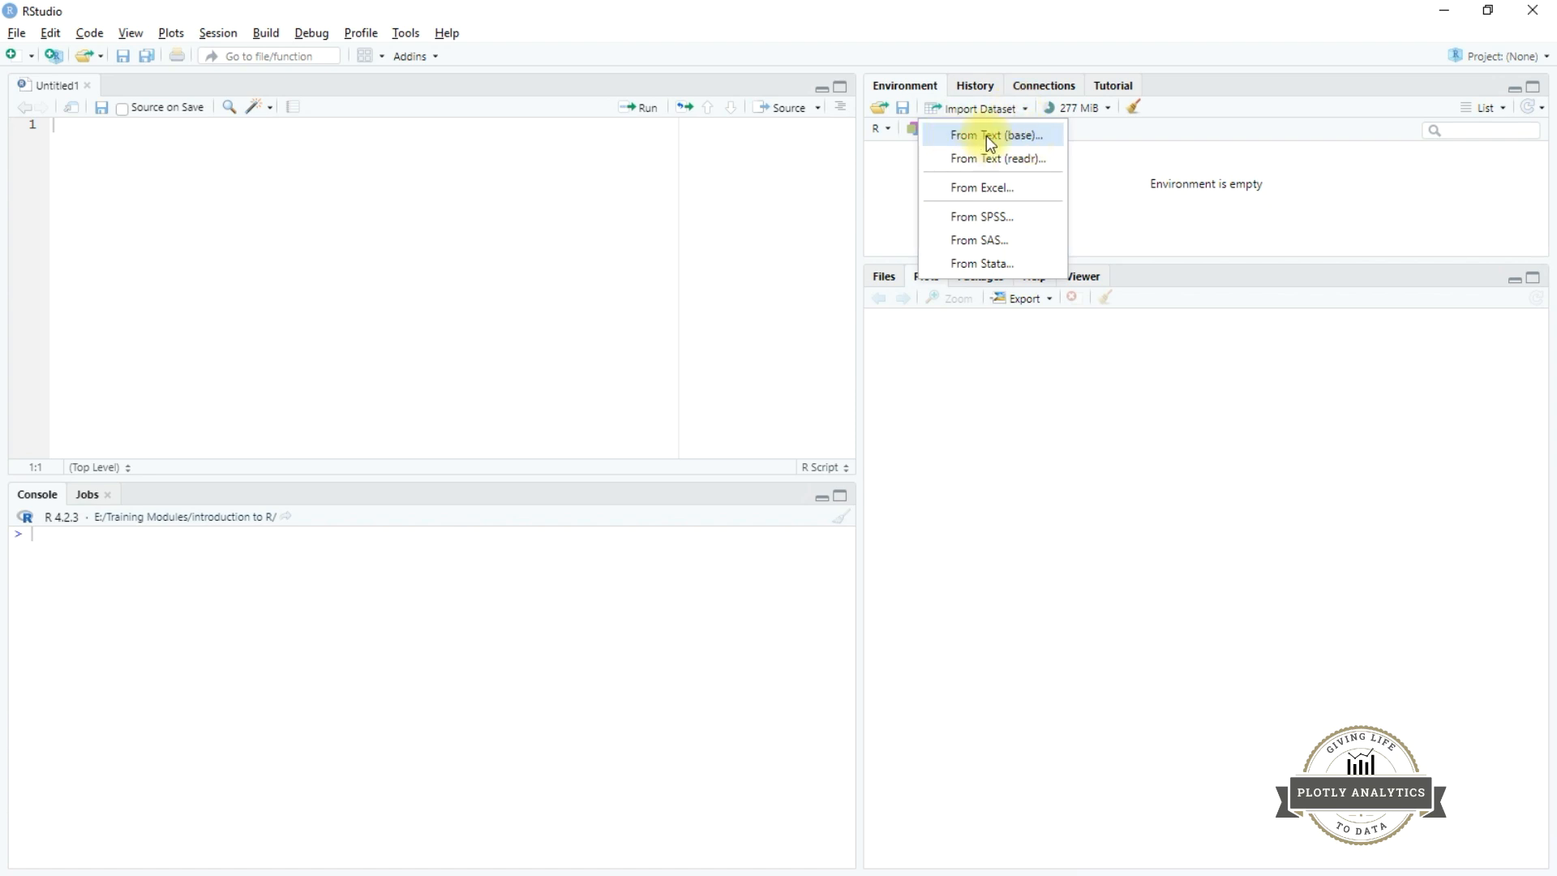
left_click(1001, 138)
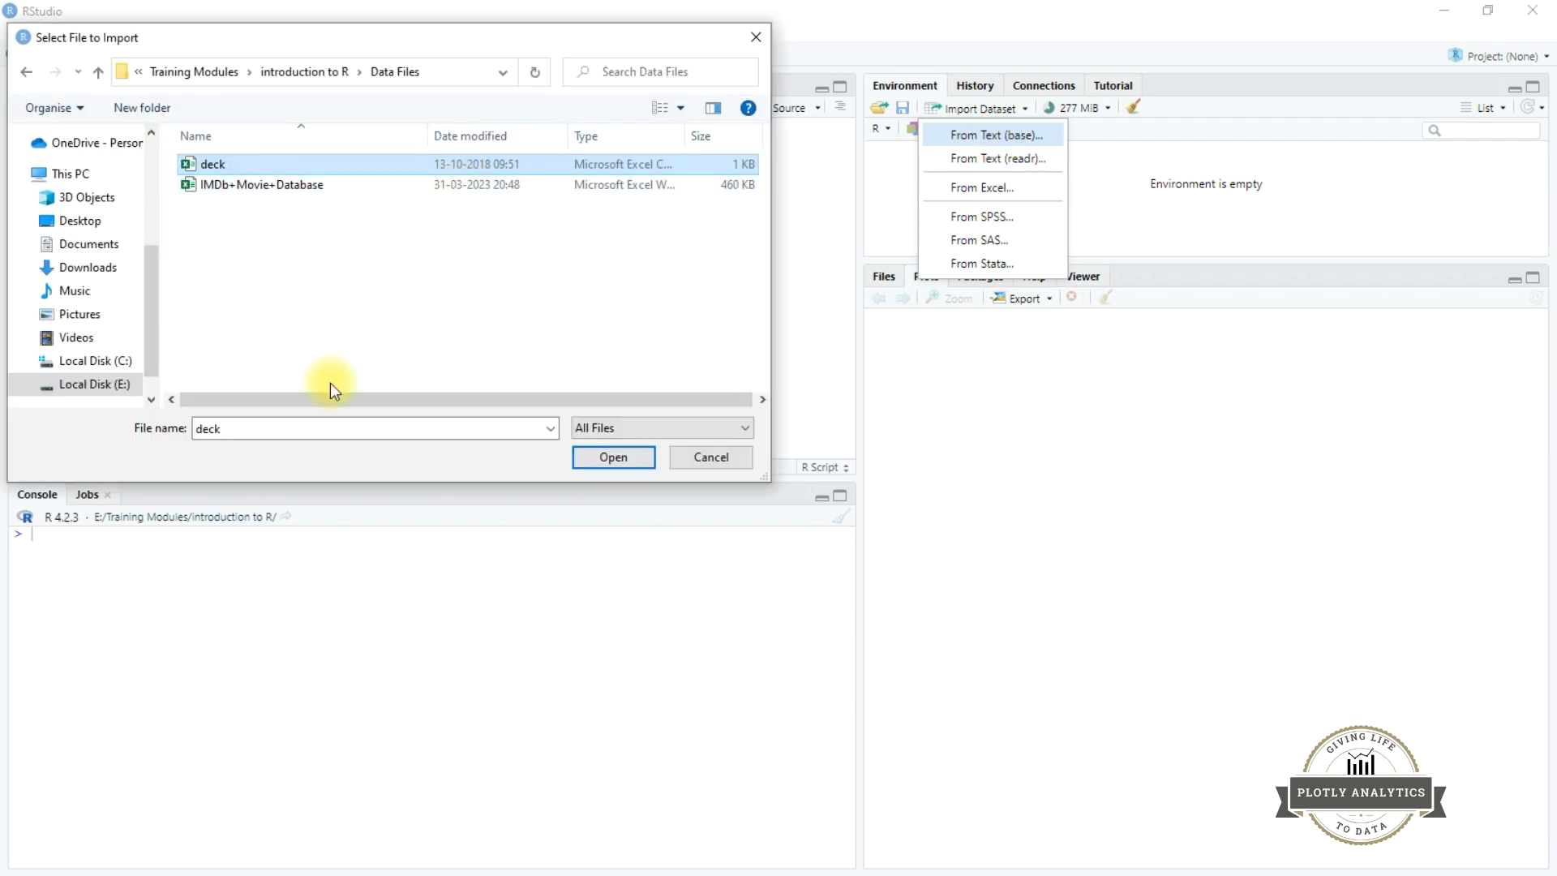
left_click(626, 458)
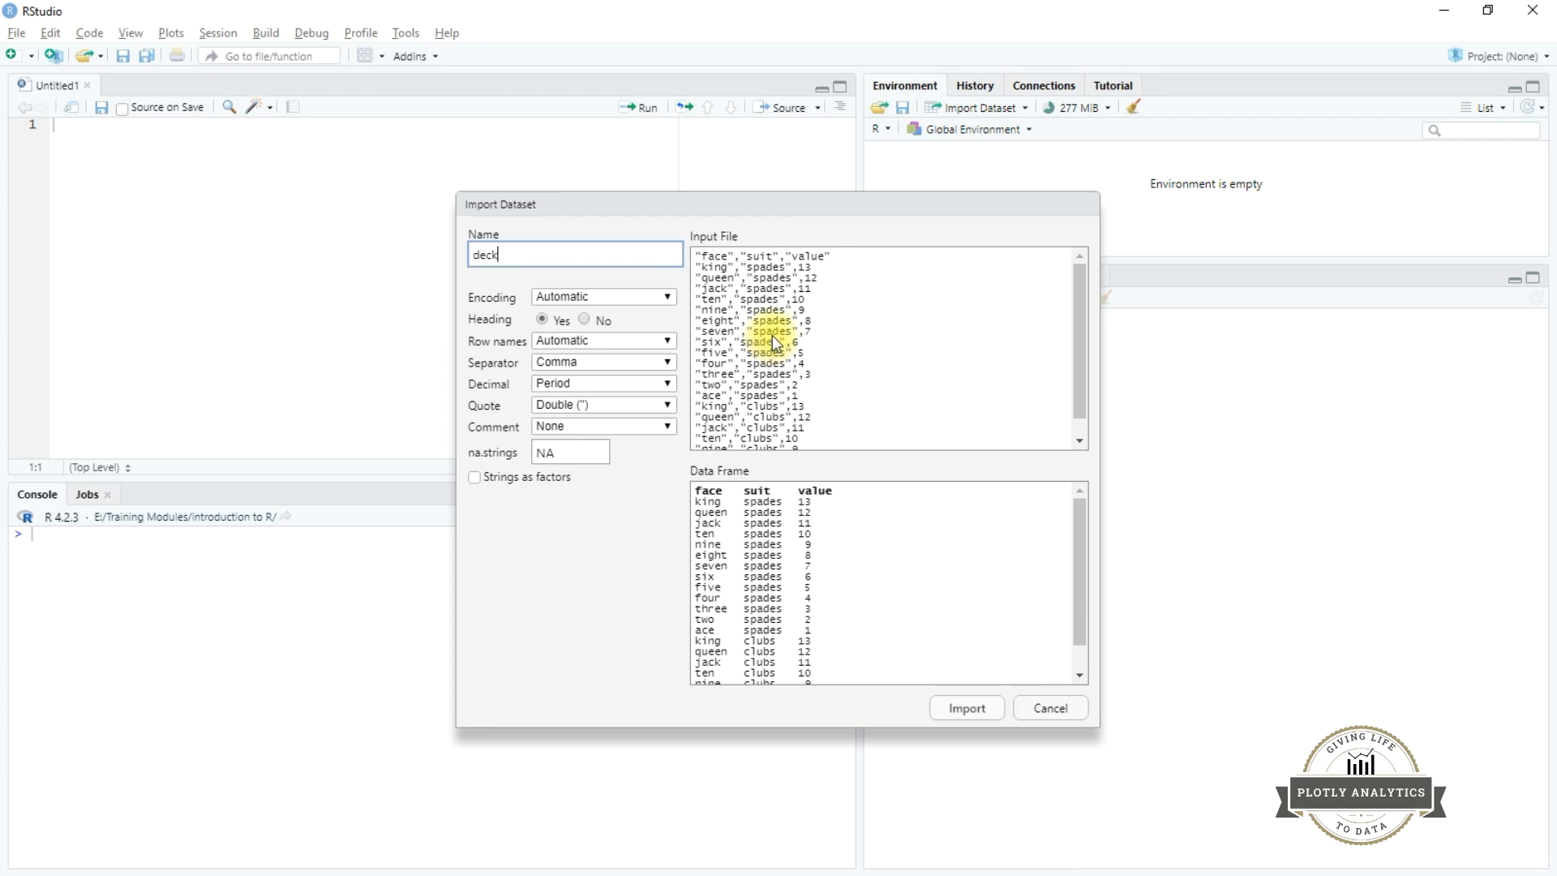
- Name the dataset deck1, keep Comma as separator and Period as decimal, and import it
type("1")
left_click(615, 363)
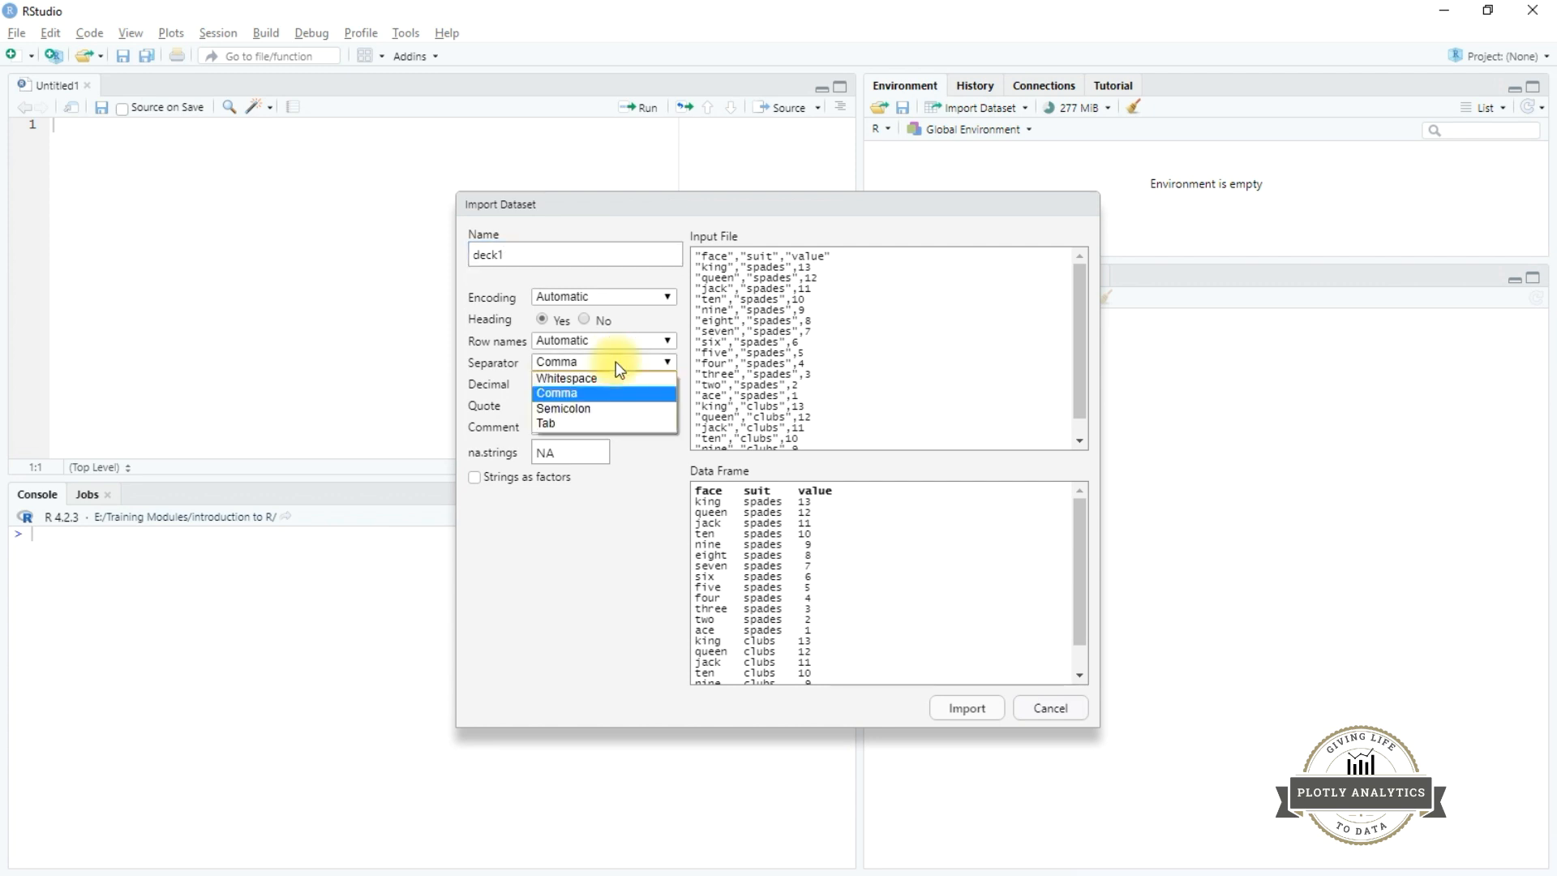
left_click(610, 390)
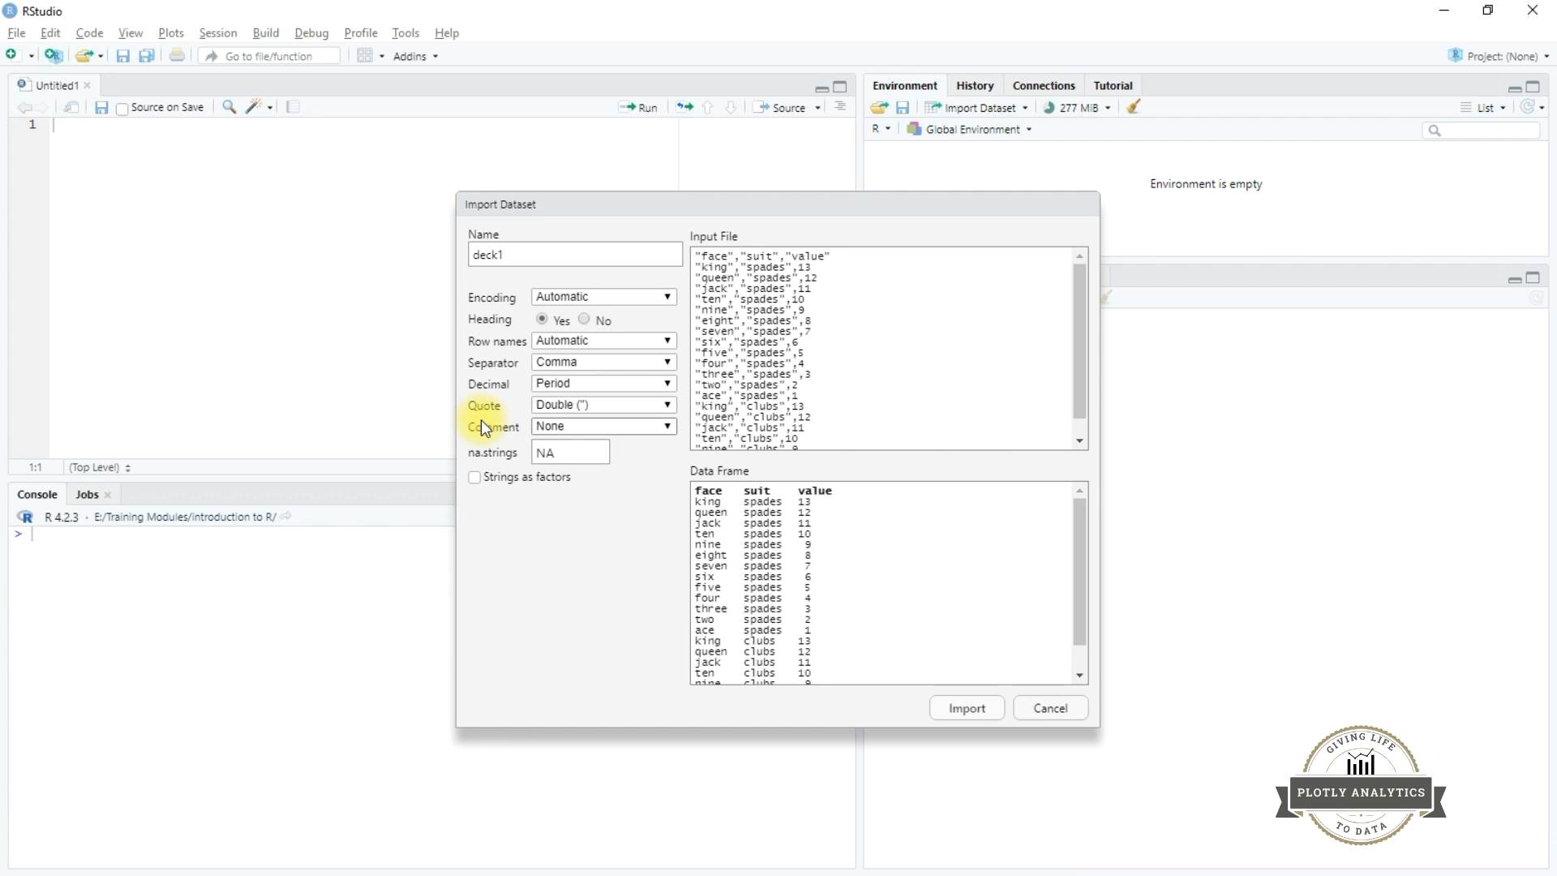
left_click(559, 387)
left_click(559, 387)
left_click(564, 390)
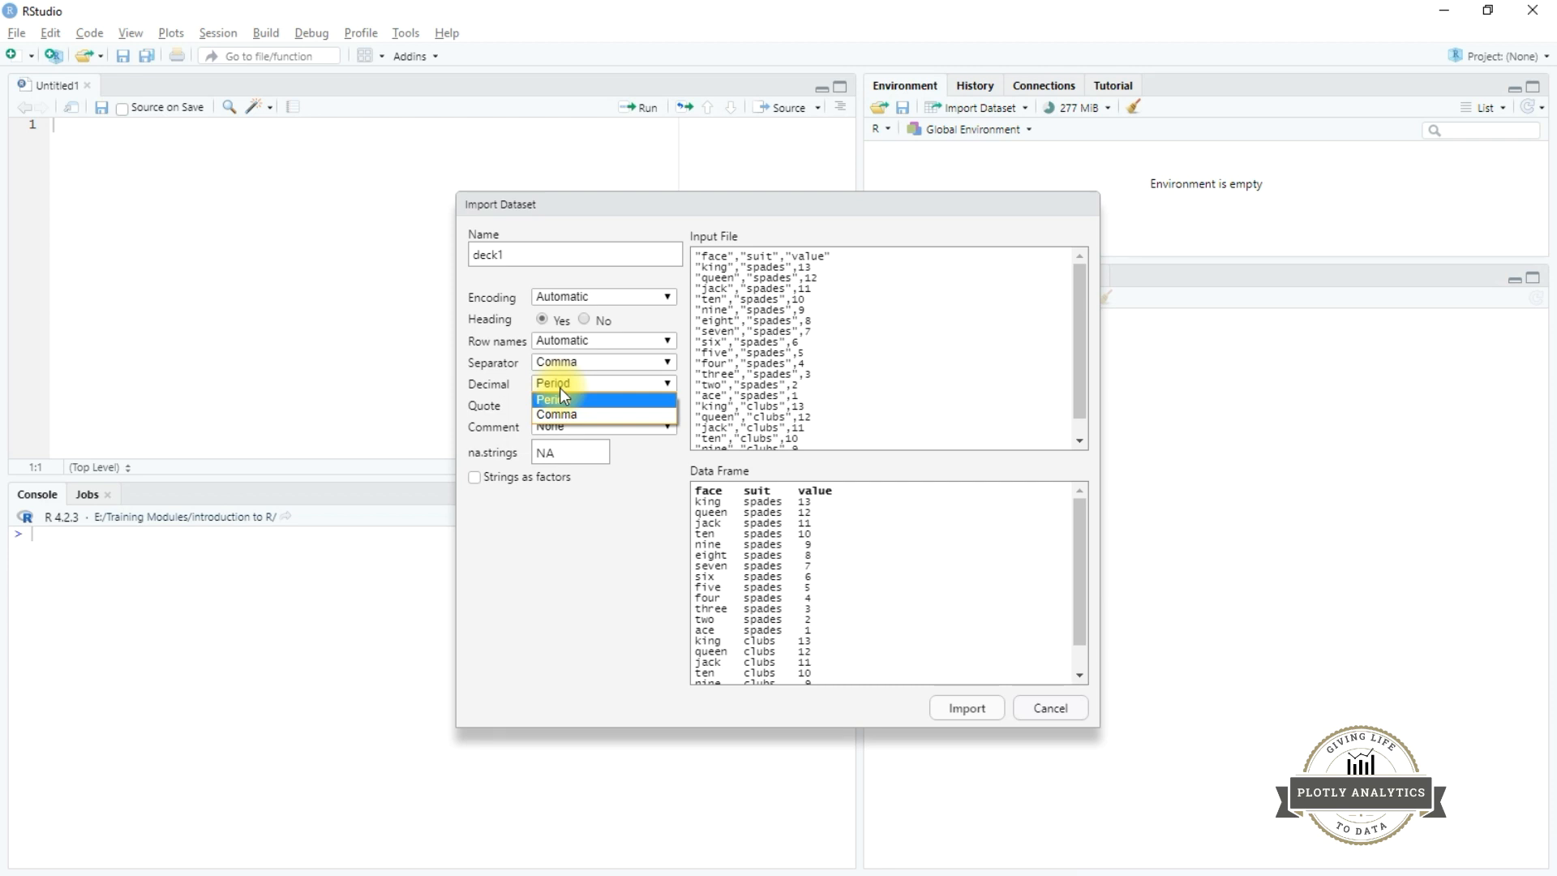
left_click(560, 388)
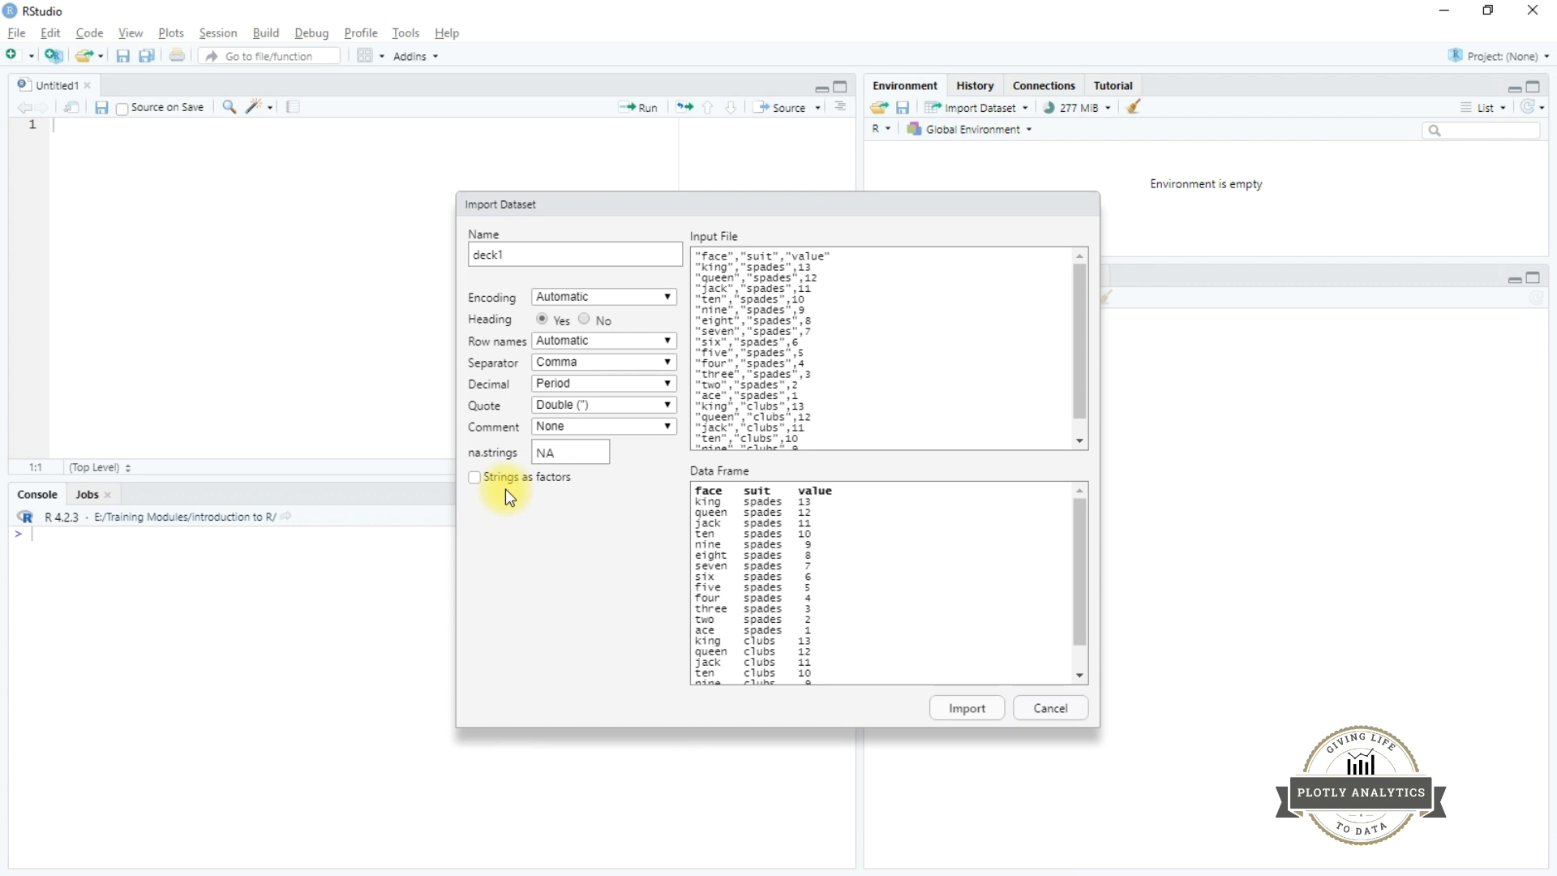
left_click(965, 708)
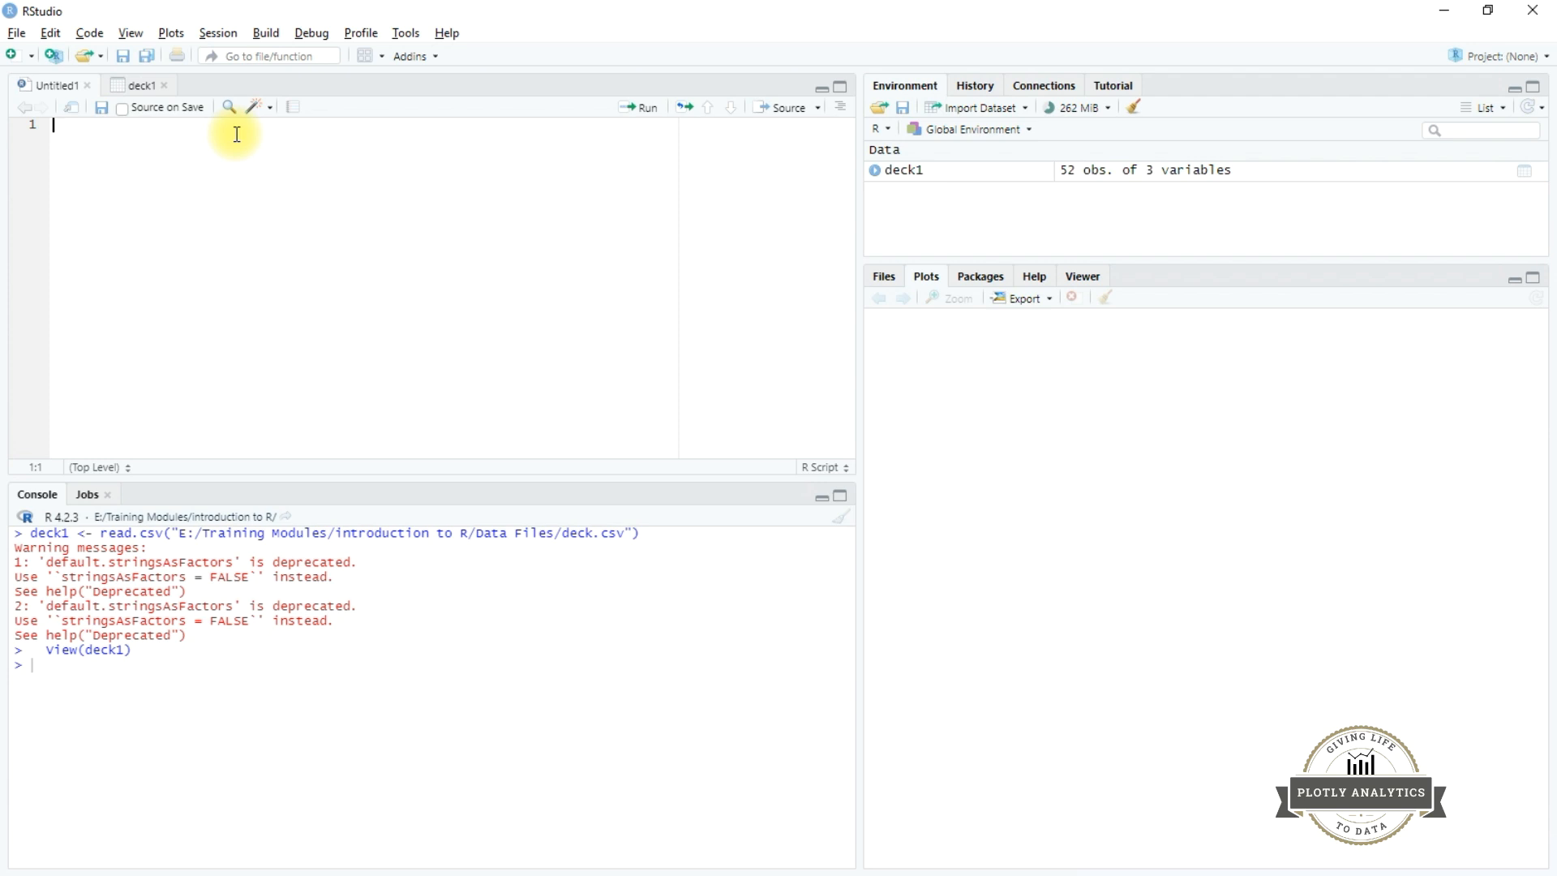
- Write head(deck1) in the script, run it, and look over the printed rows
type("head(dec")
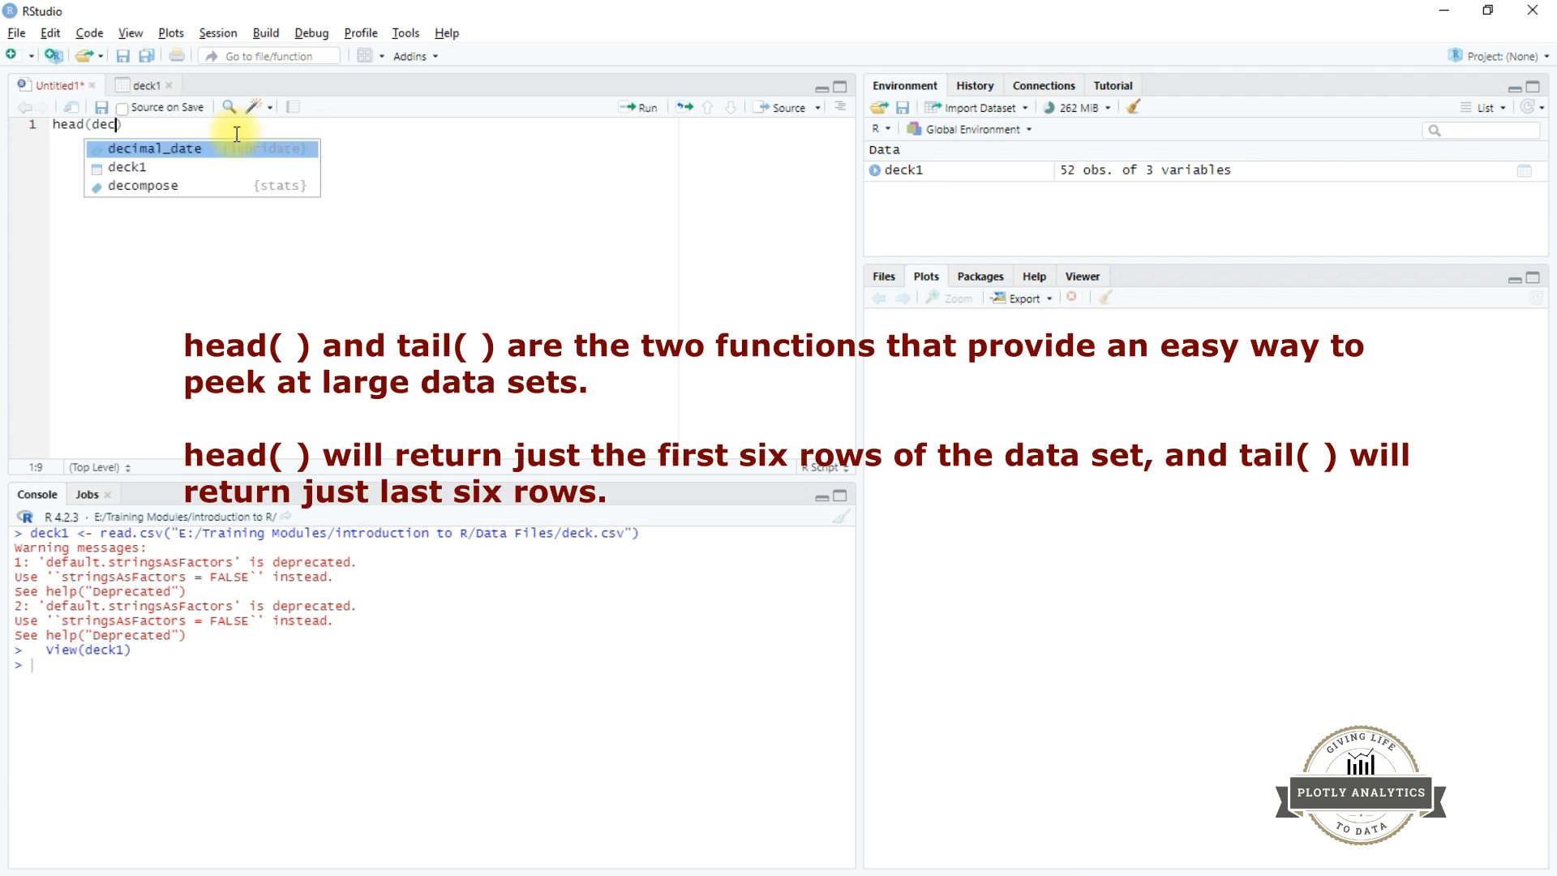
type("k1)")
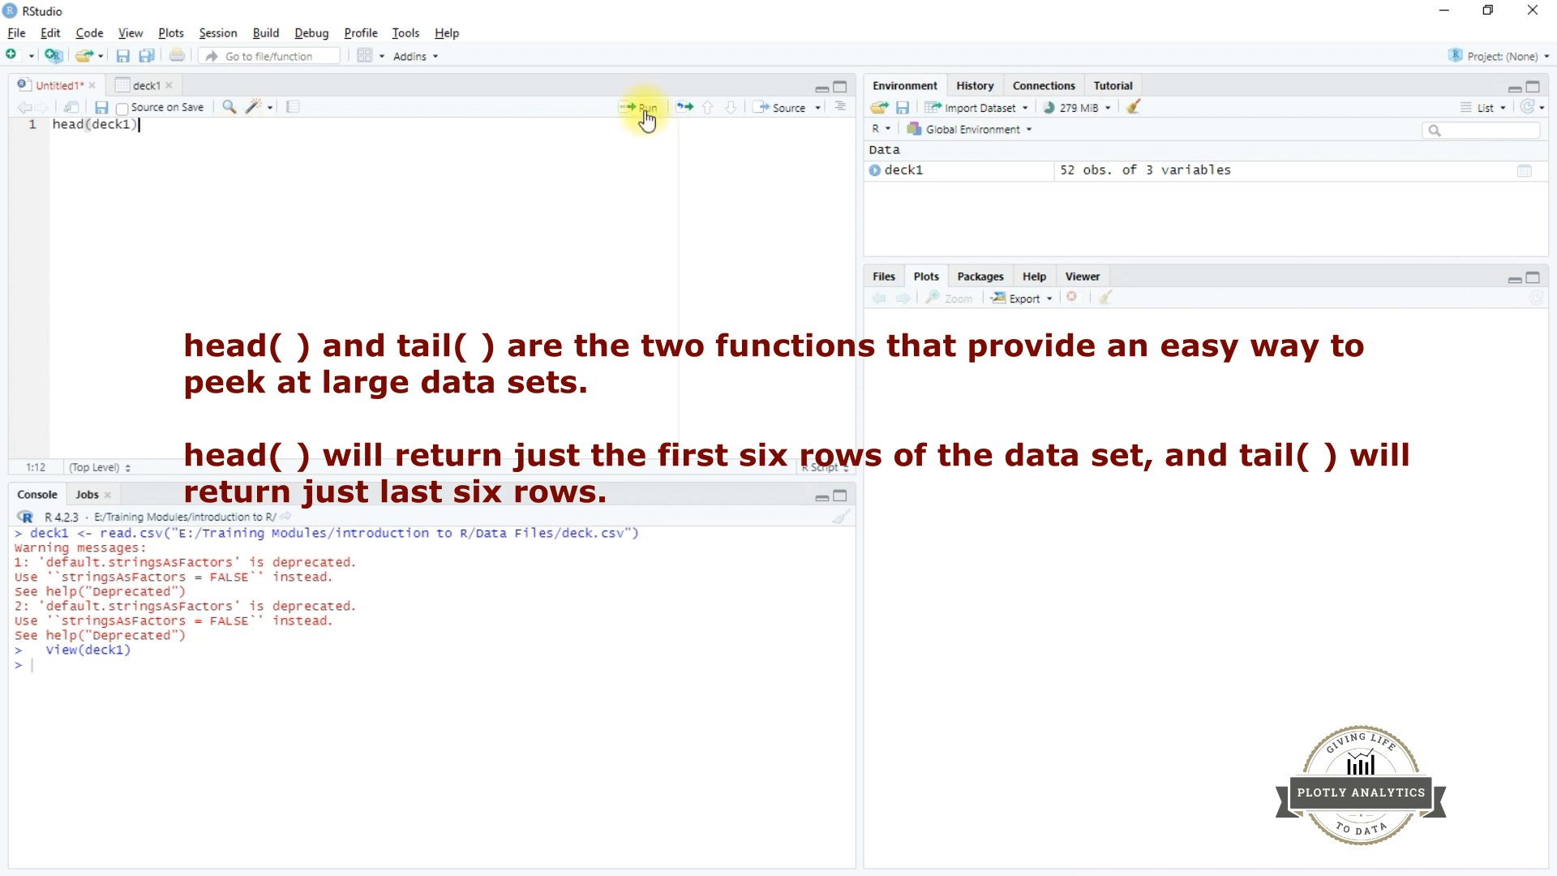
left_click(646, 114)
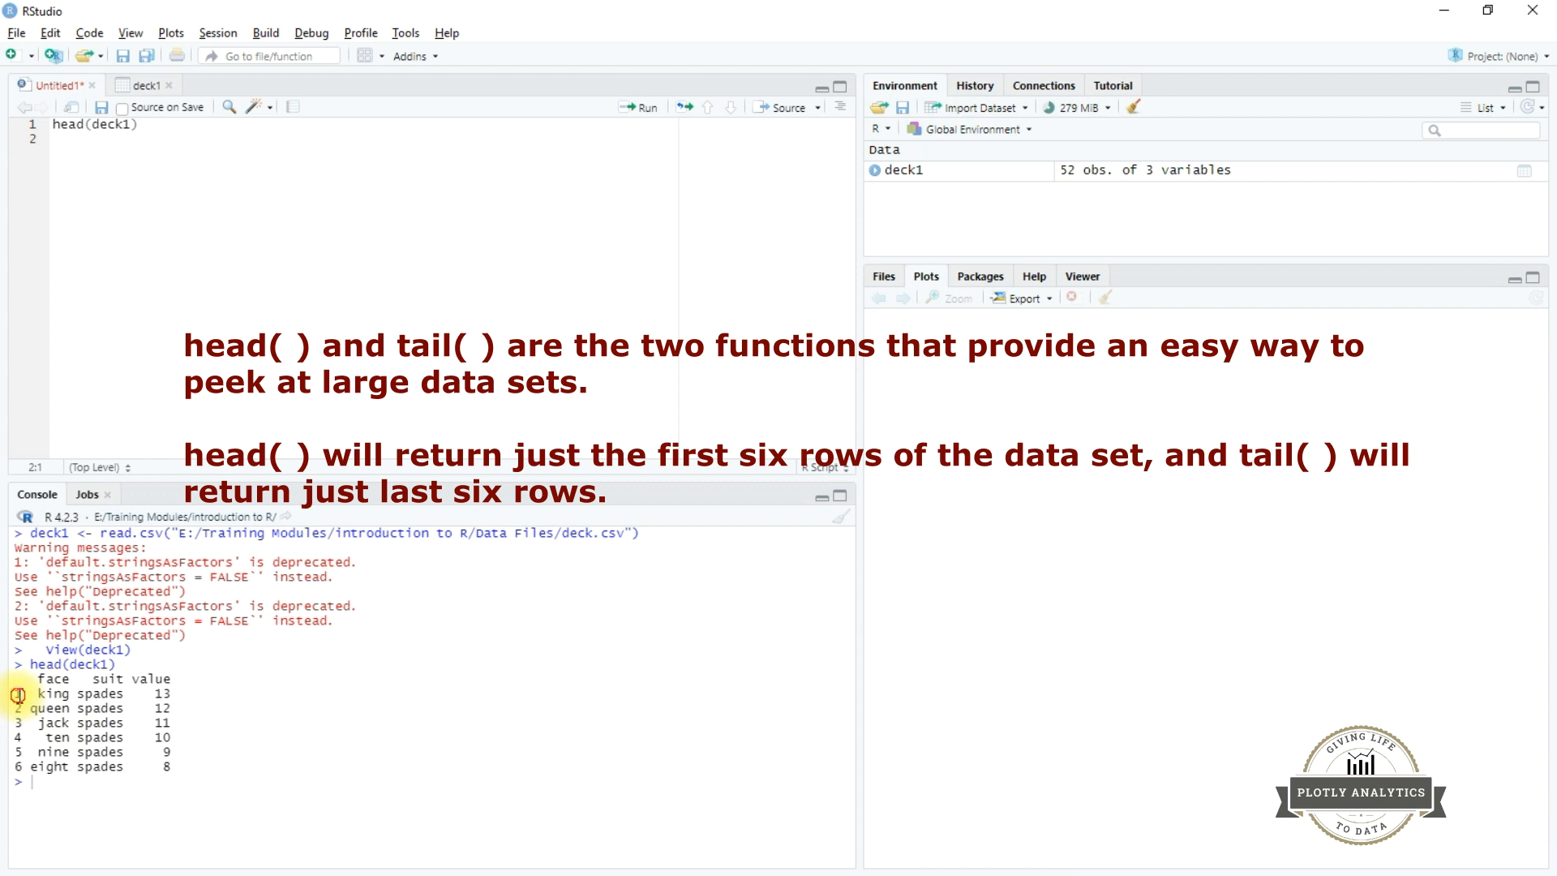
left_click_drag(18, 695, 166, 769)
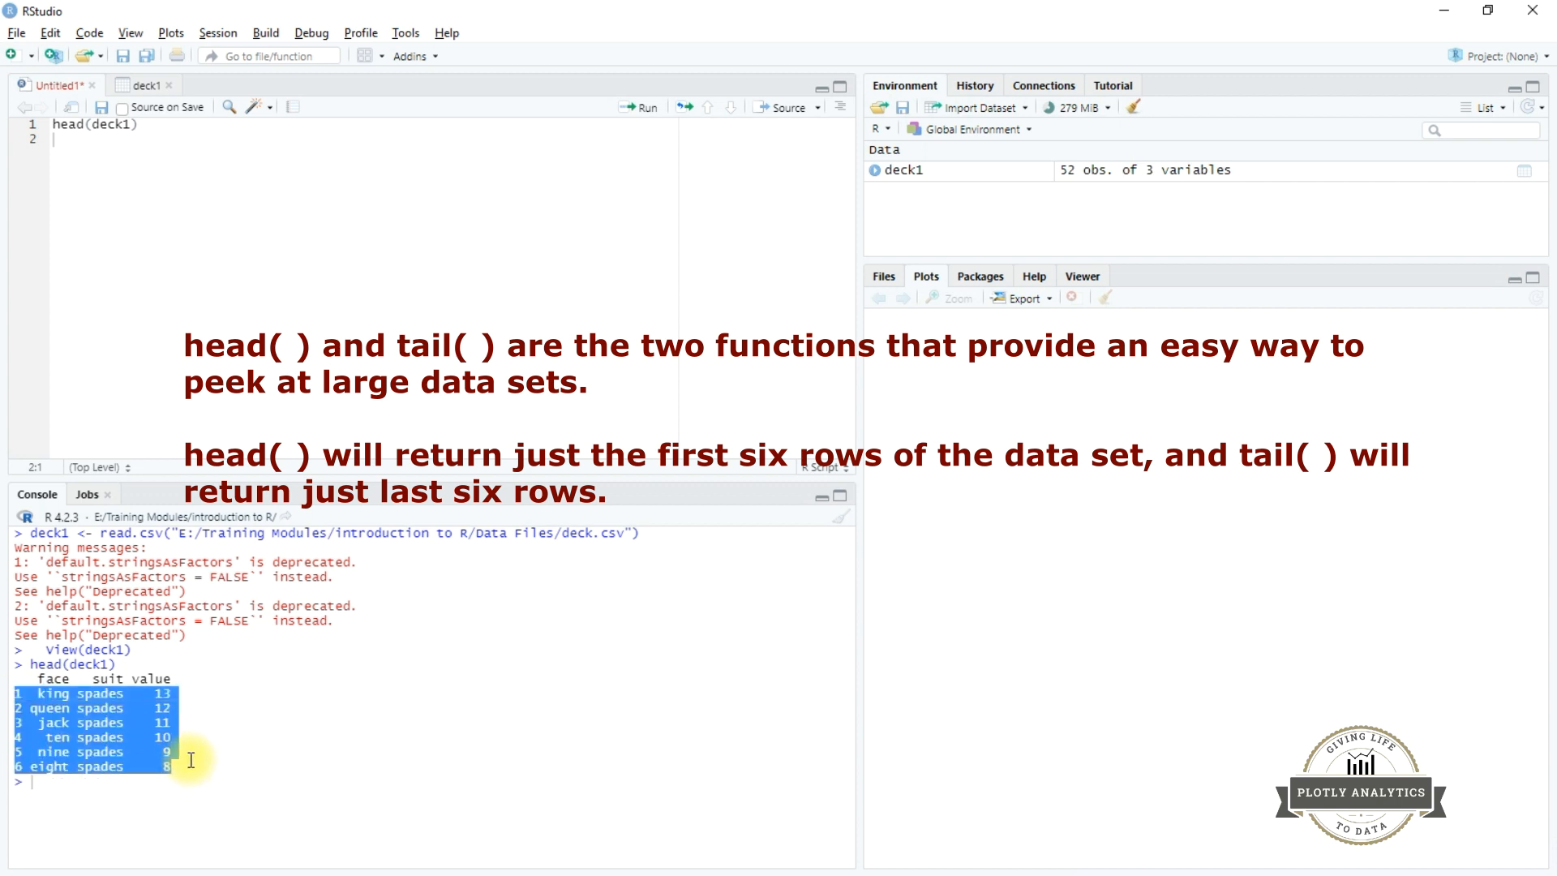
left_click(195, 760)
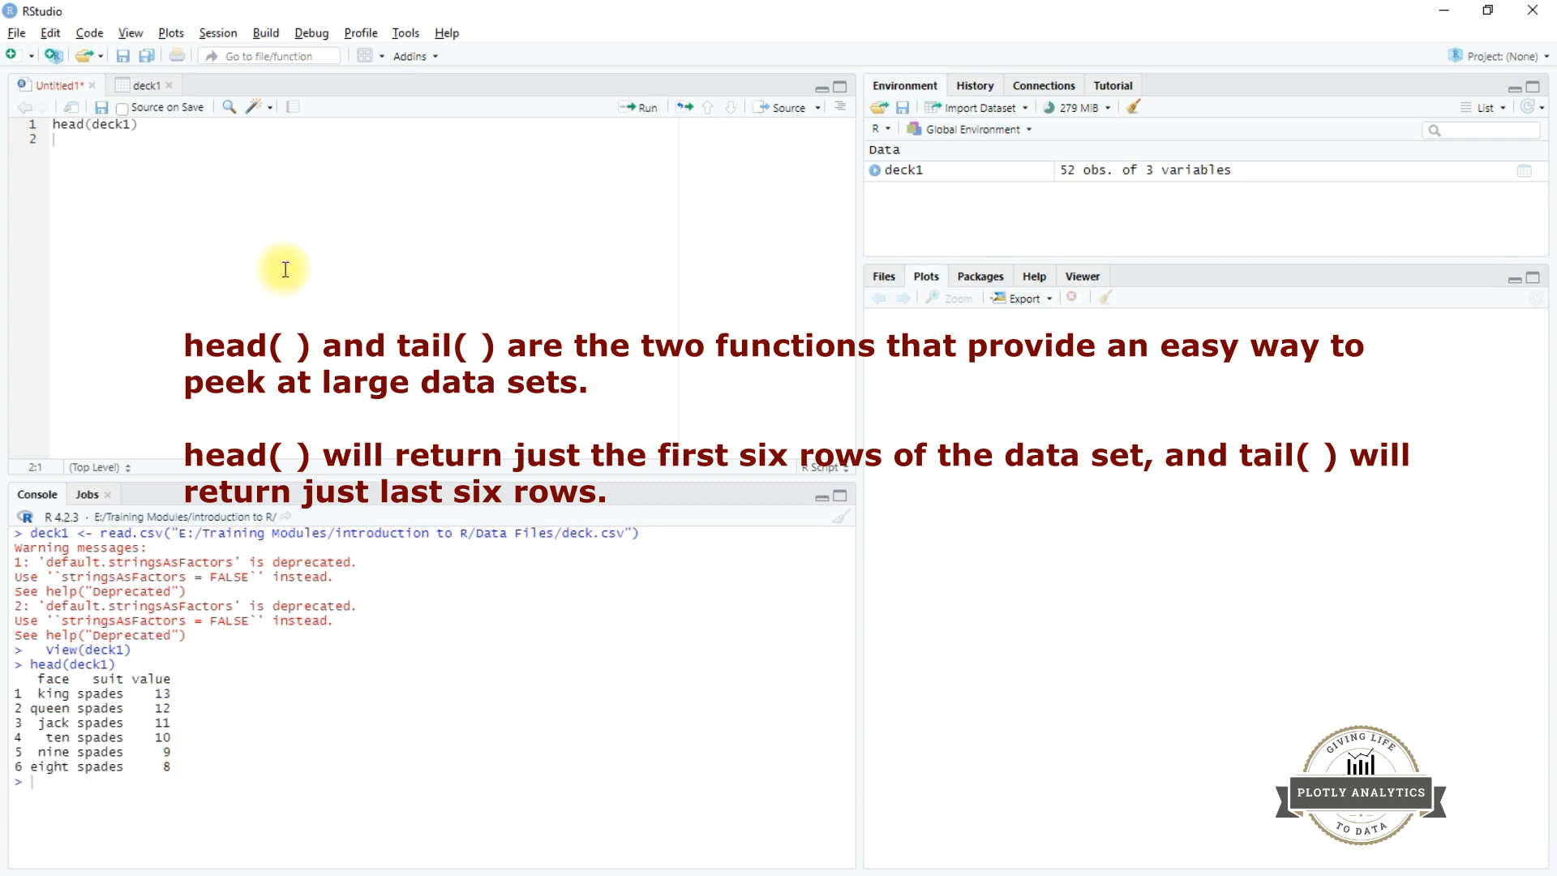
- Extend the call to head(deck1,10) and run it to print the first ten rows of the dataset
left_click(132, 124)
type(",10")
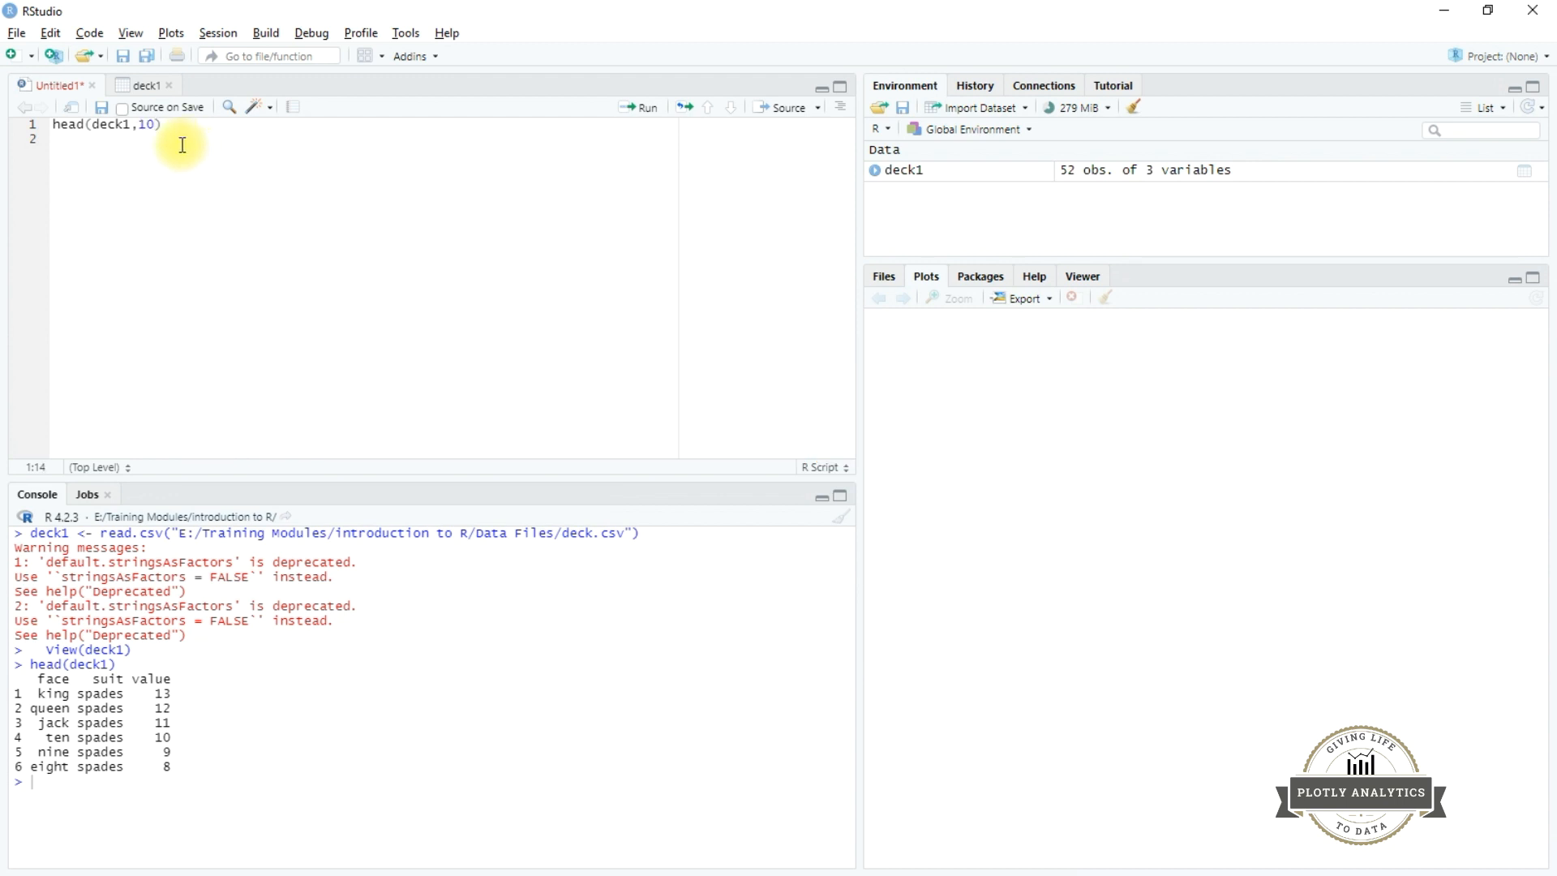
left_click(142, 123)
left_click_drag(142, 123, 155, 124)
left_click_drag(178, 126, 52, 124)
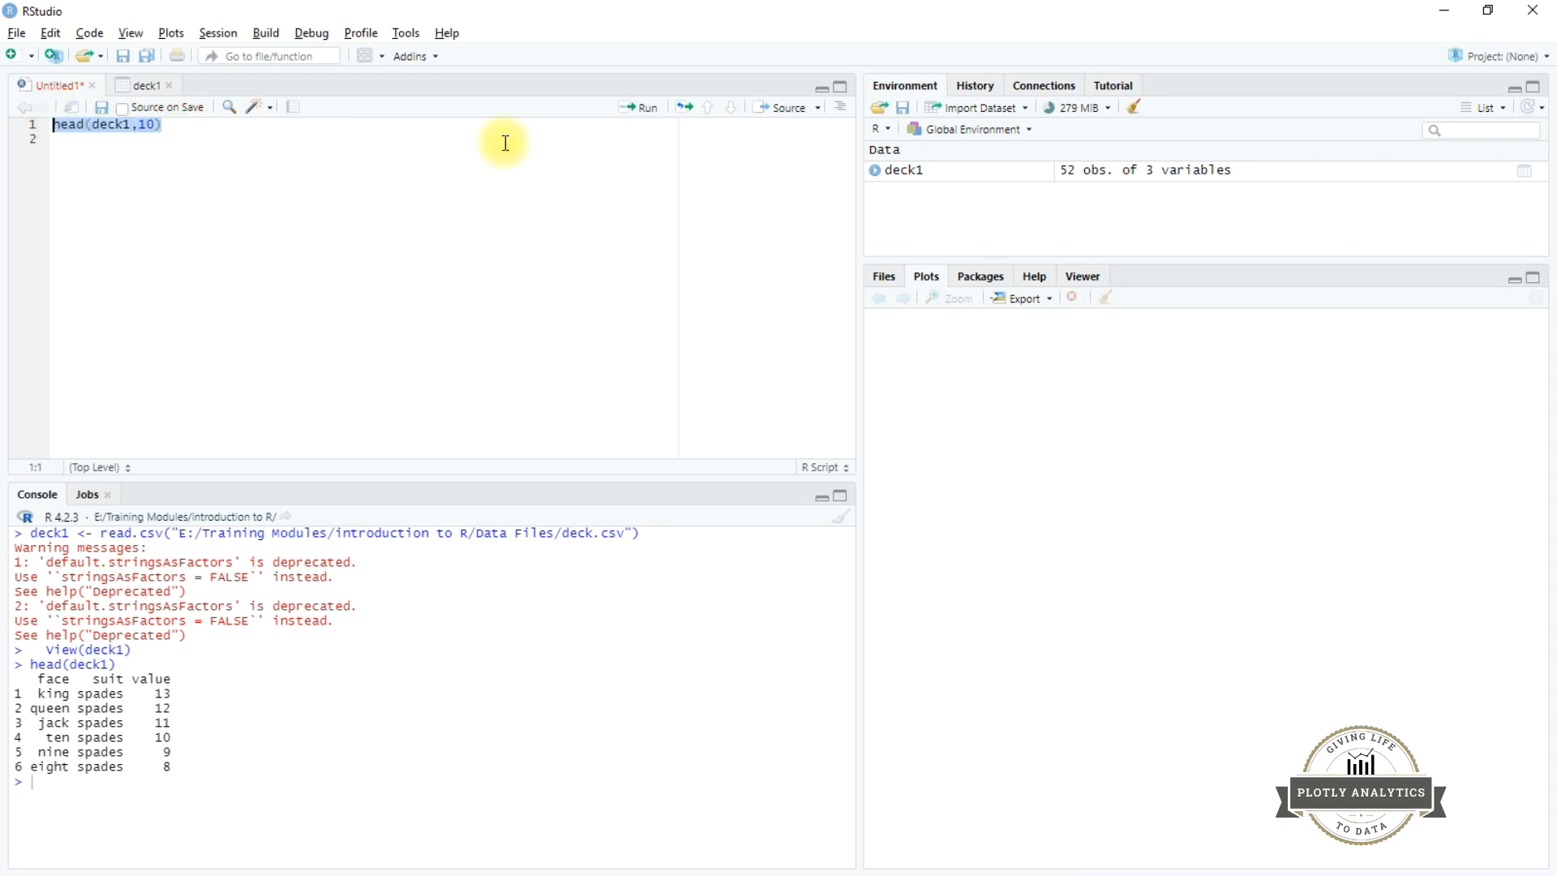
left_click(635, 124)
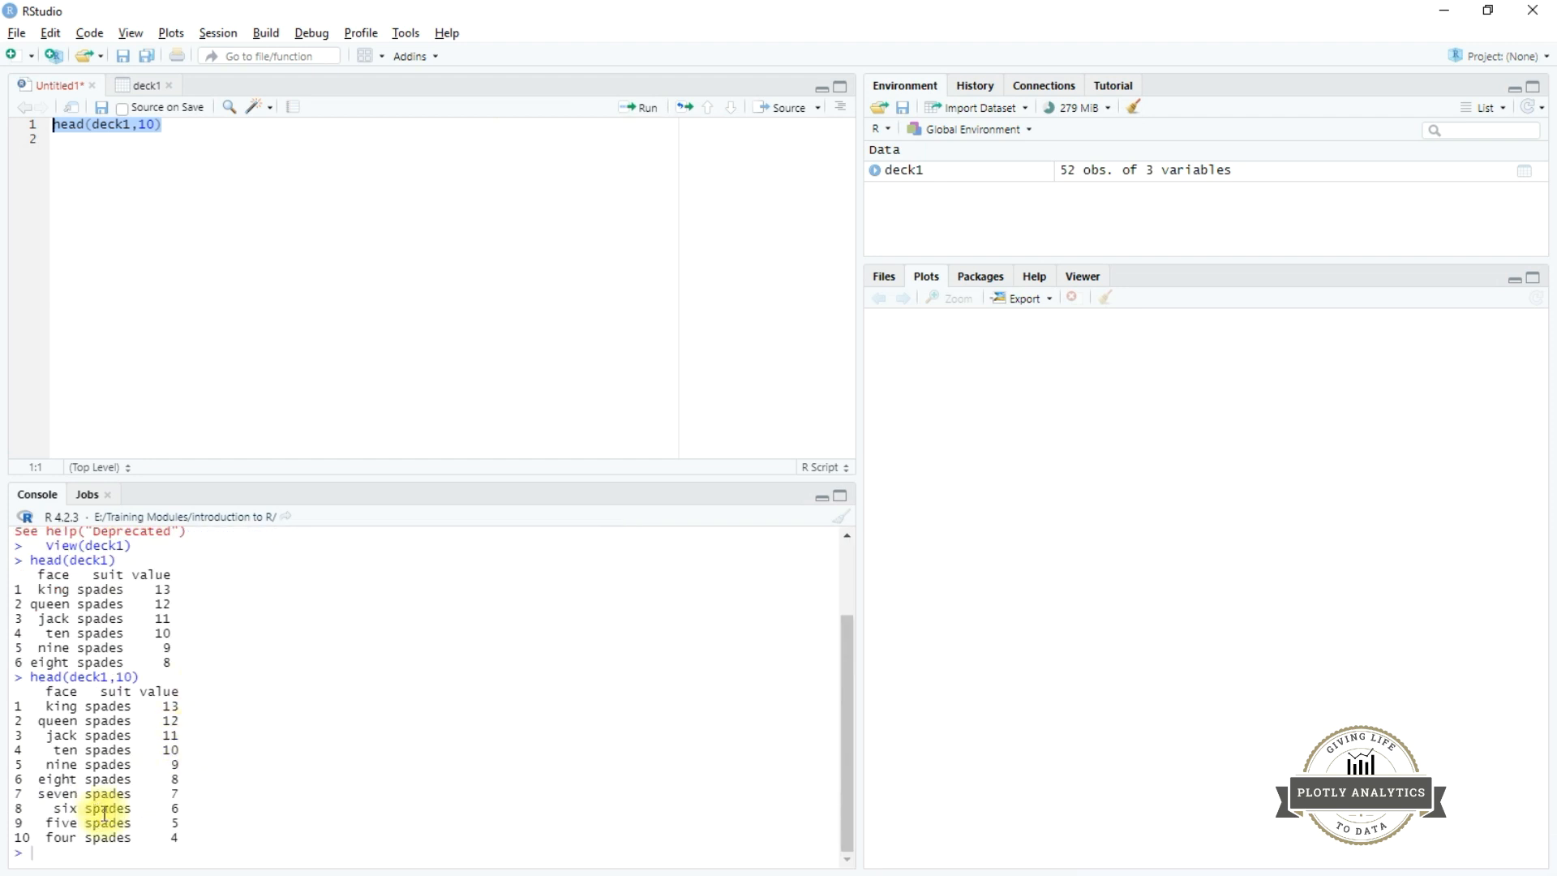
left_click_drag(184, 843, 15, 838)
left_click_drag(7, 763, 15, 710)
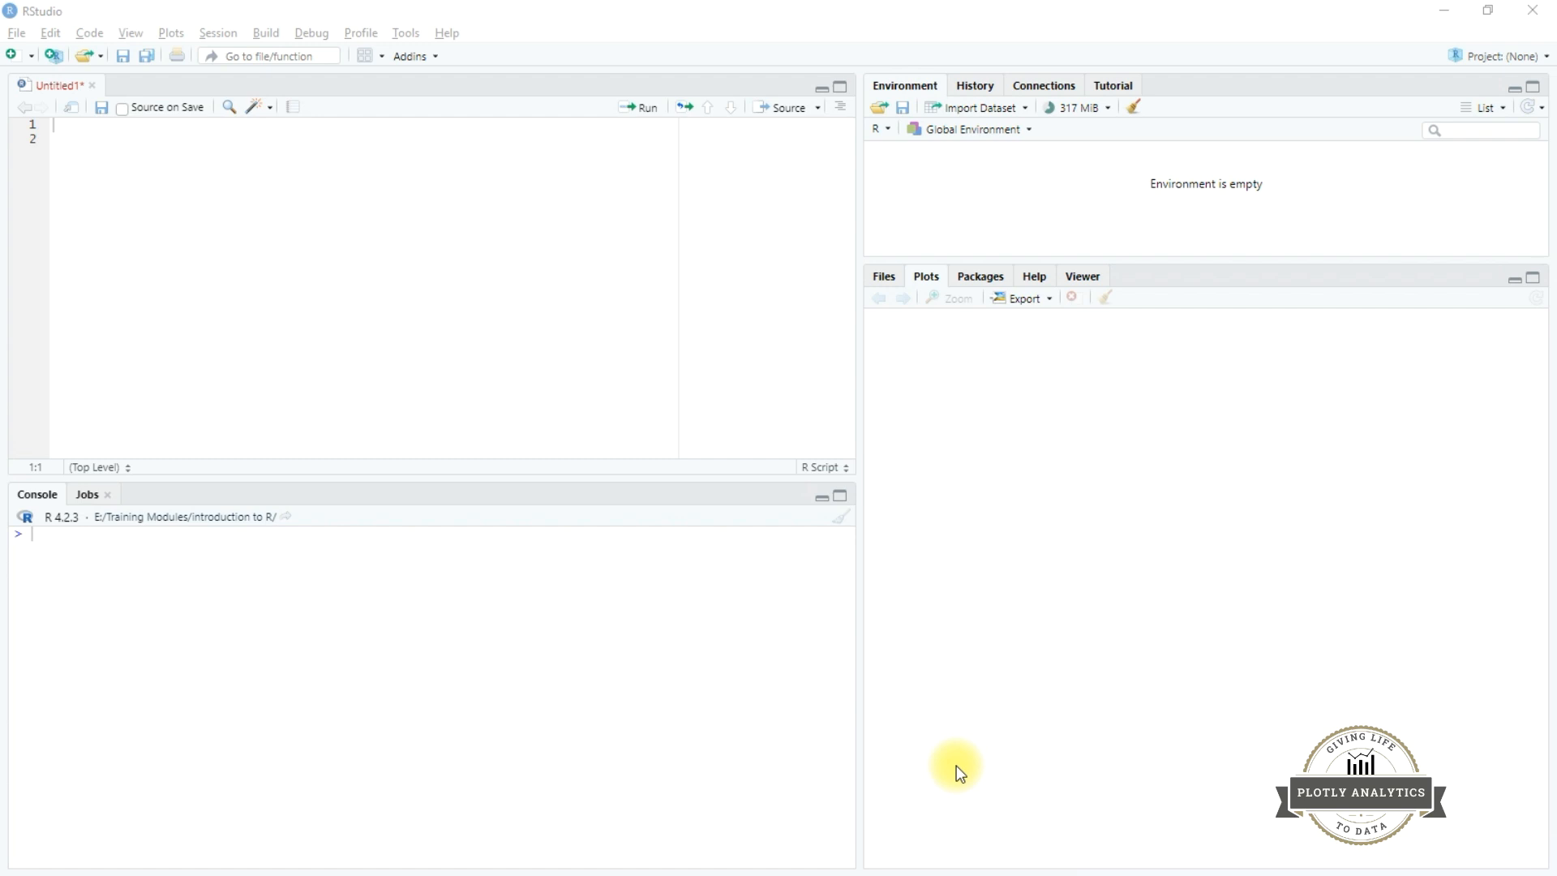
- Start an Excel data import and load the IMDb+Movie+Database workbook from the Data Files folder
left_click(1000, 110)
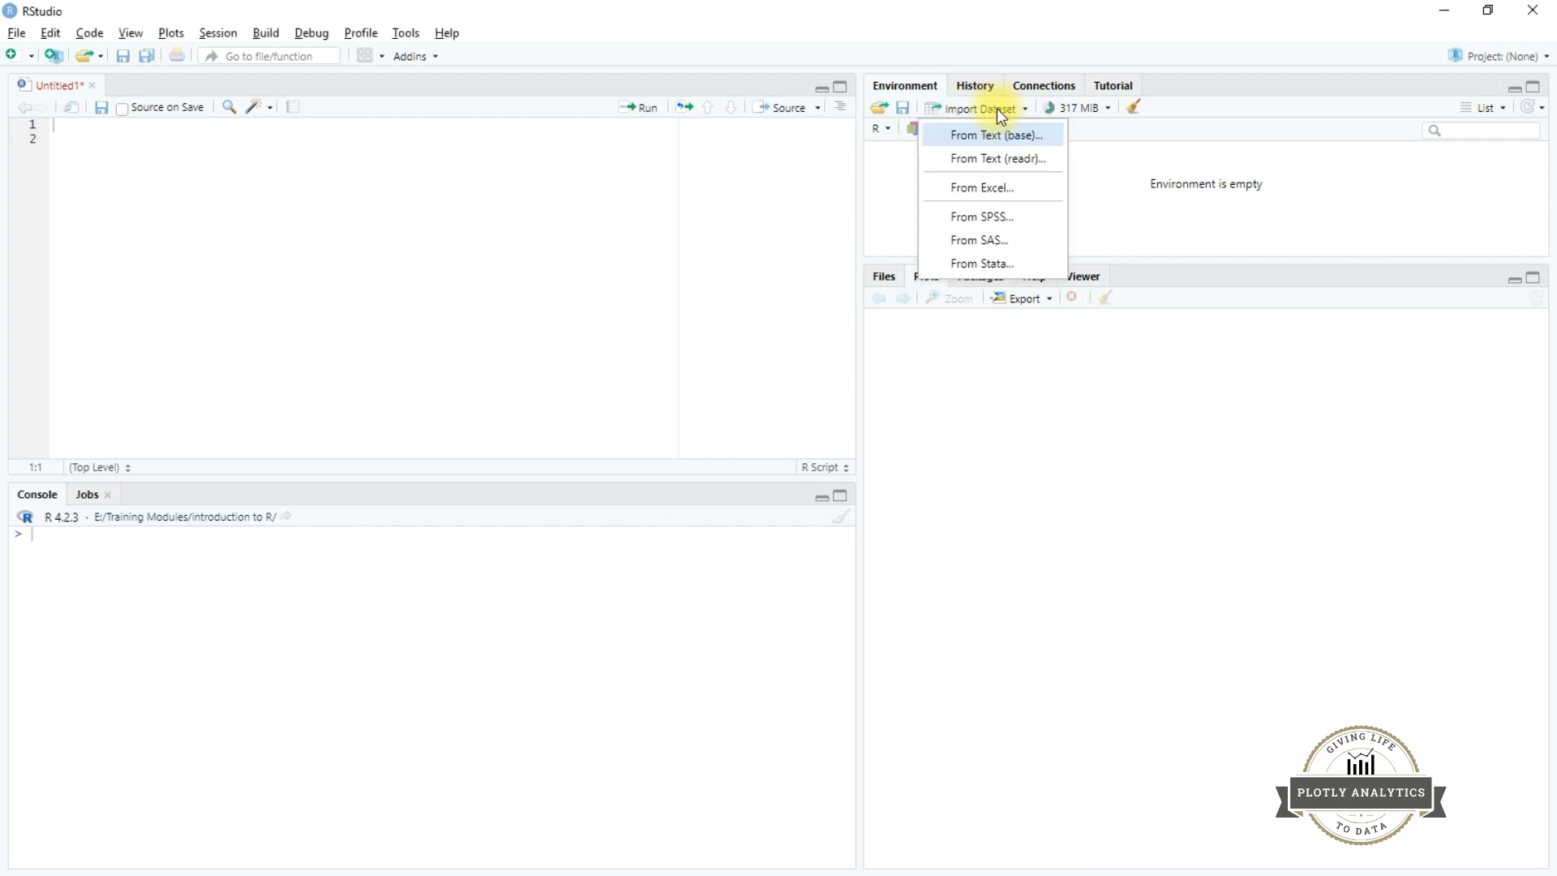
left_click(1004, 186)
left_click_drag(664, 115, 594, 75)
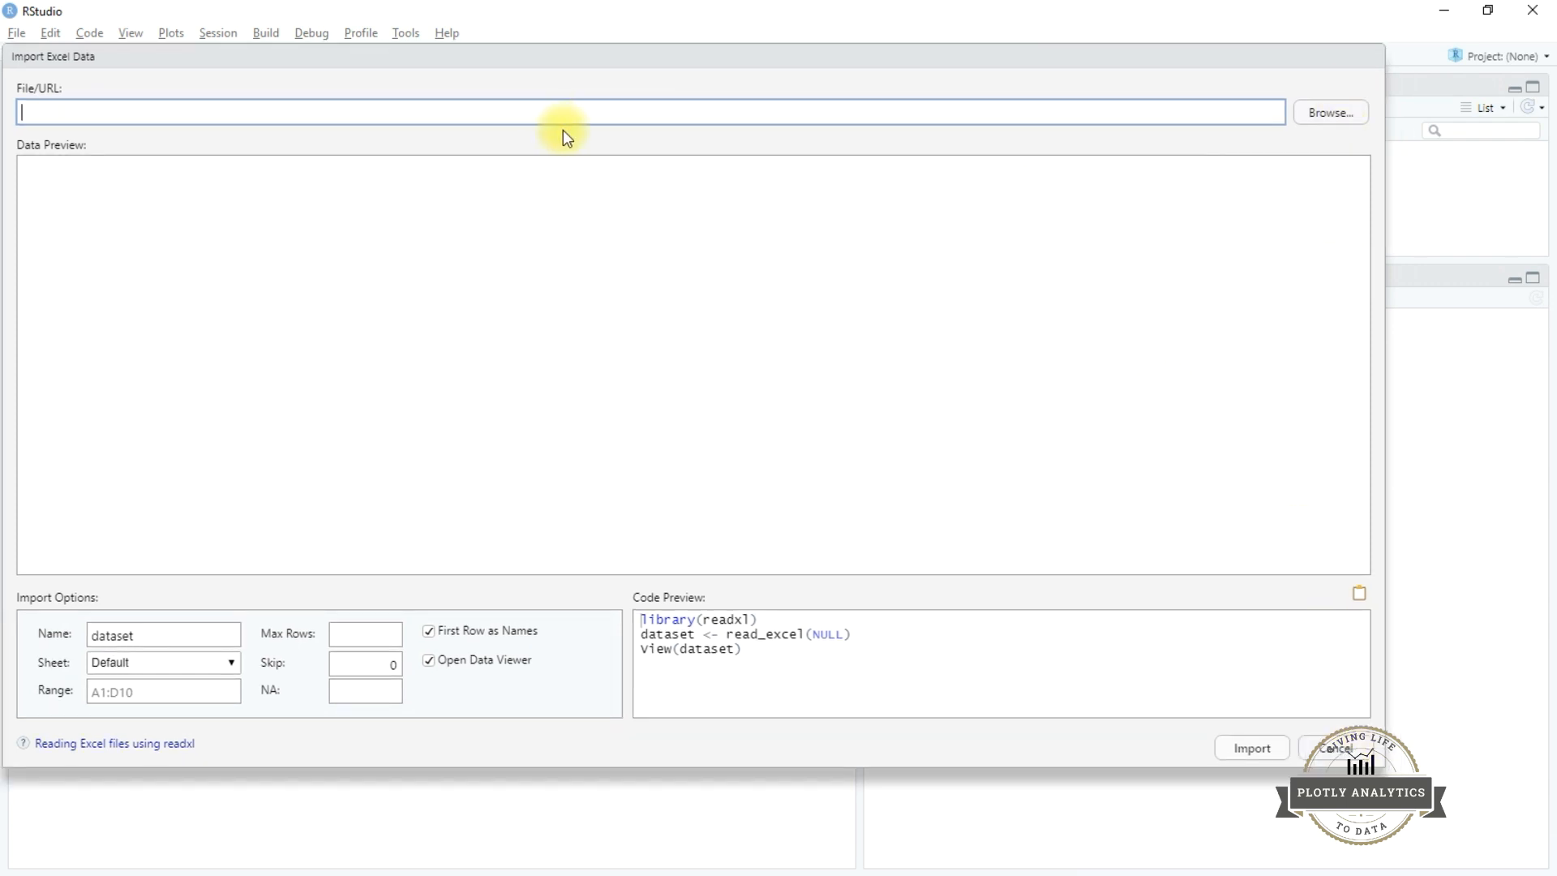
left_click(1330, 113)
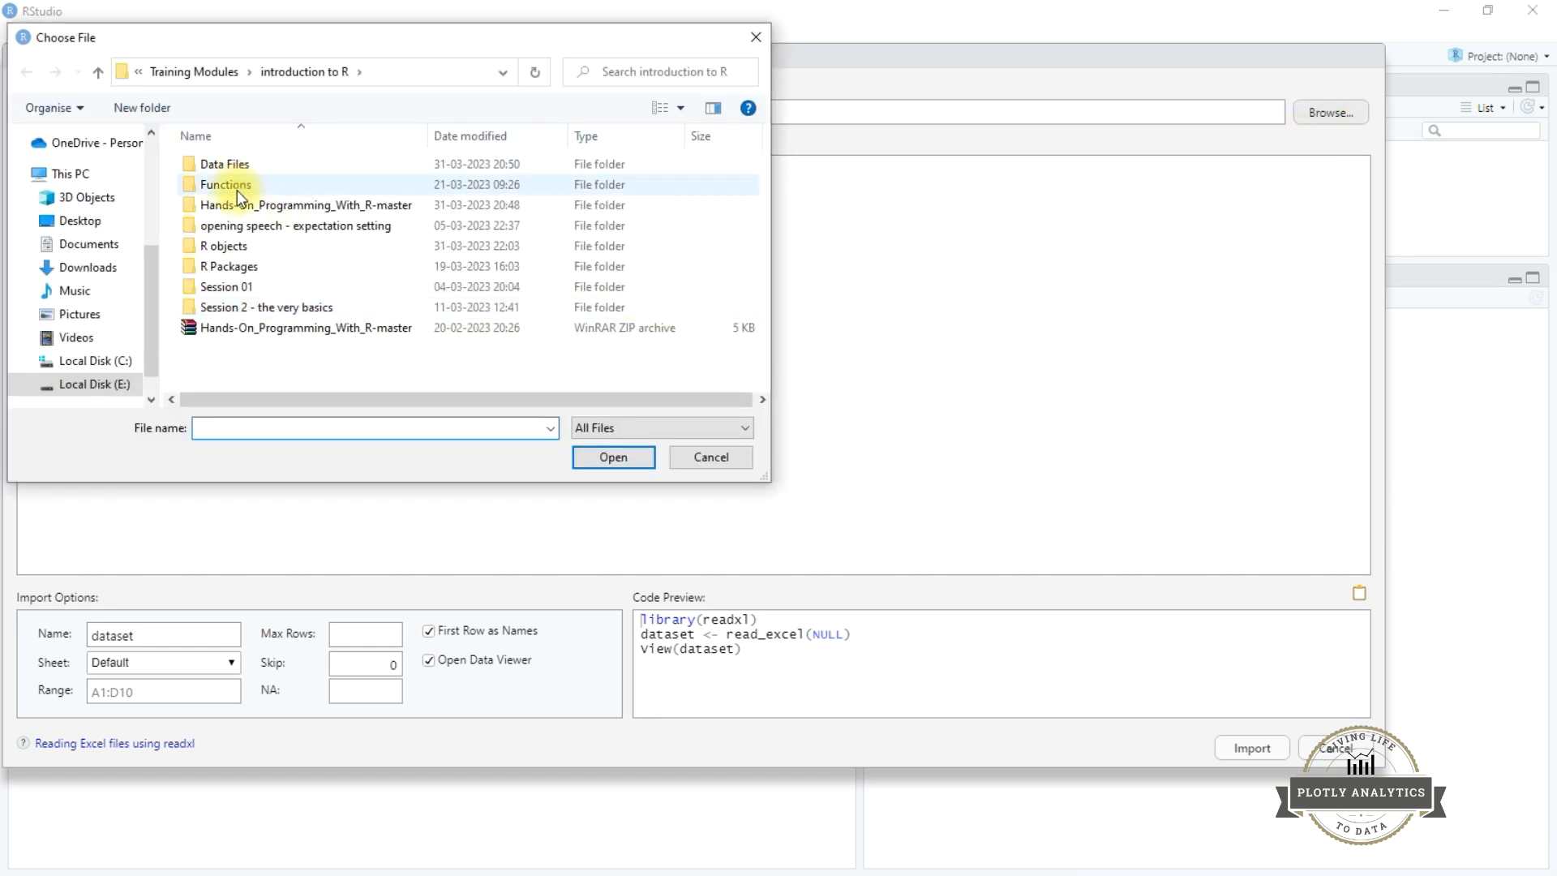
double_click(220, 165)
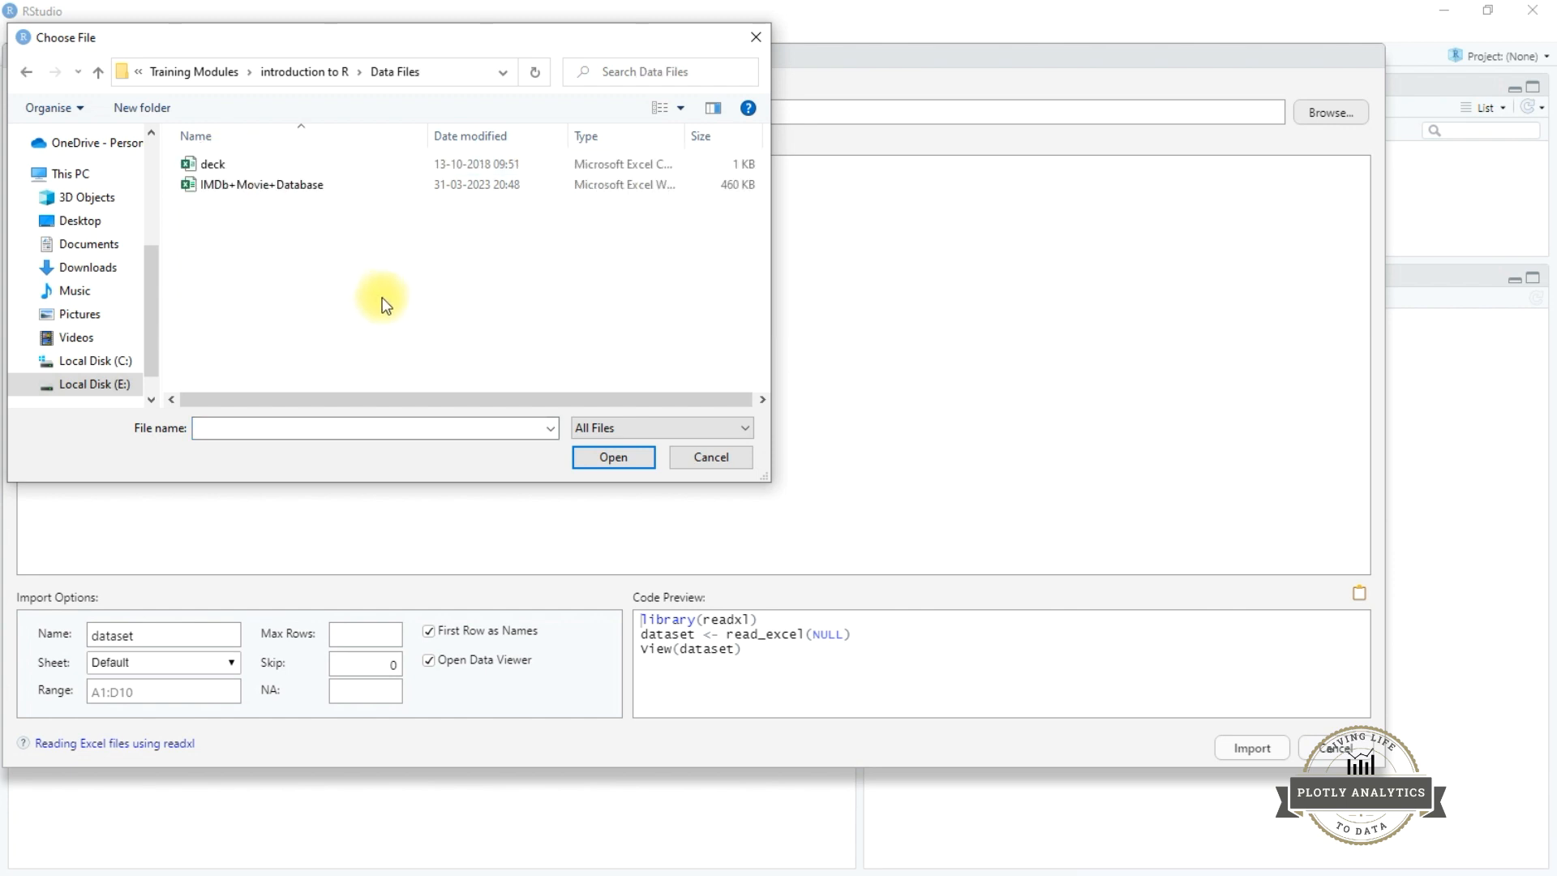
left_click(267, 185)
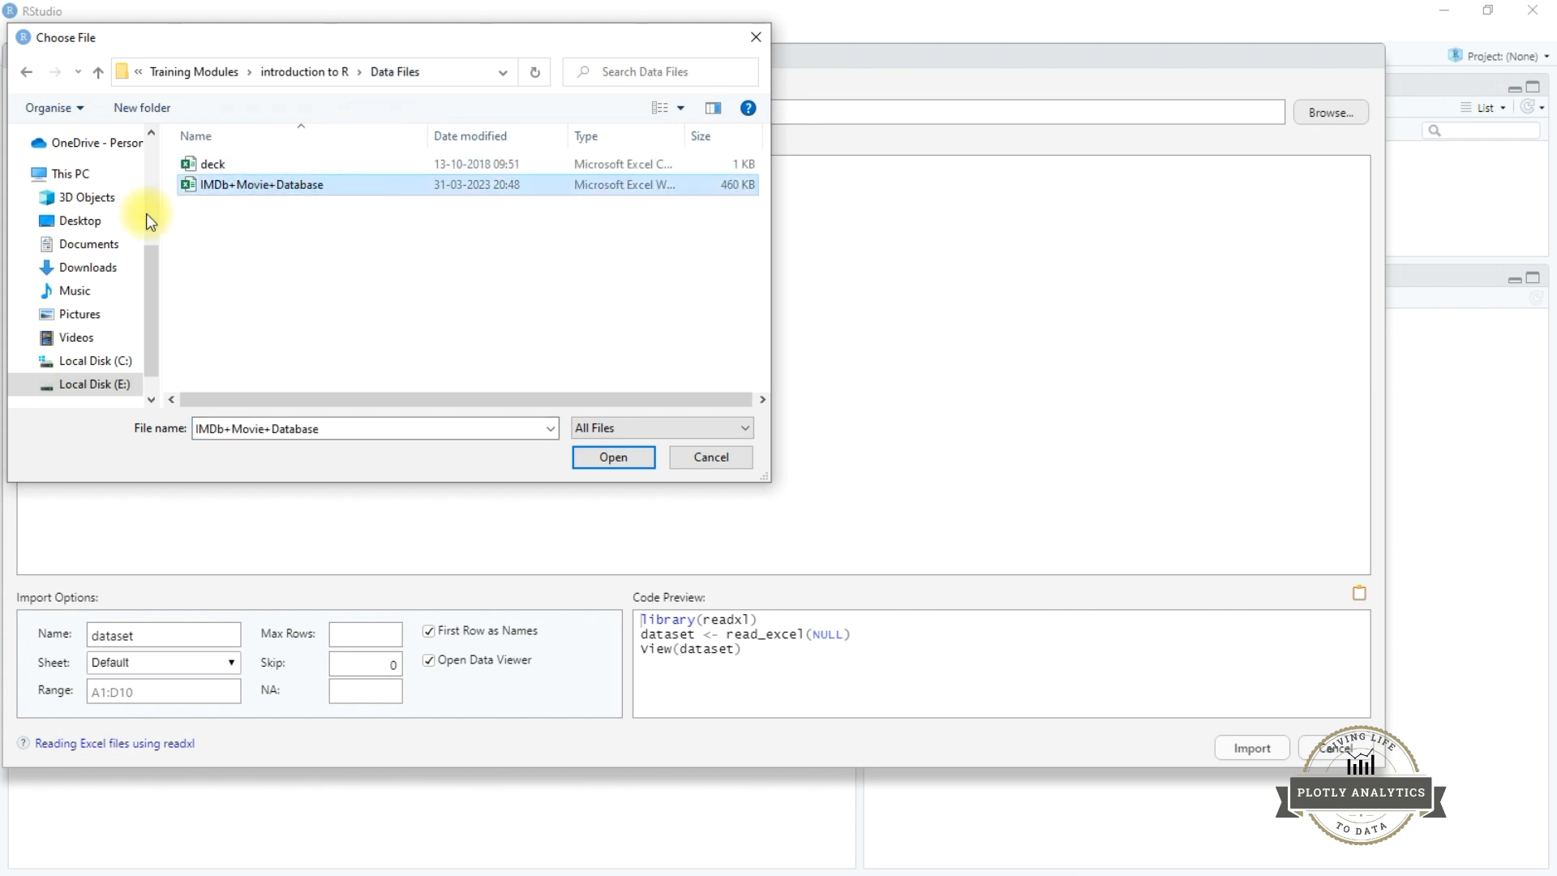
left_click(613, 457)
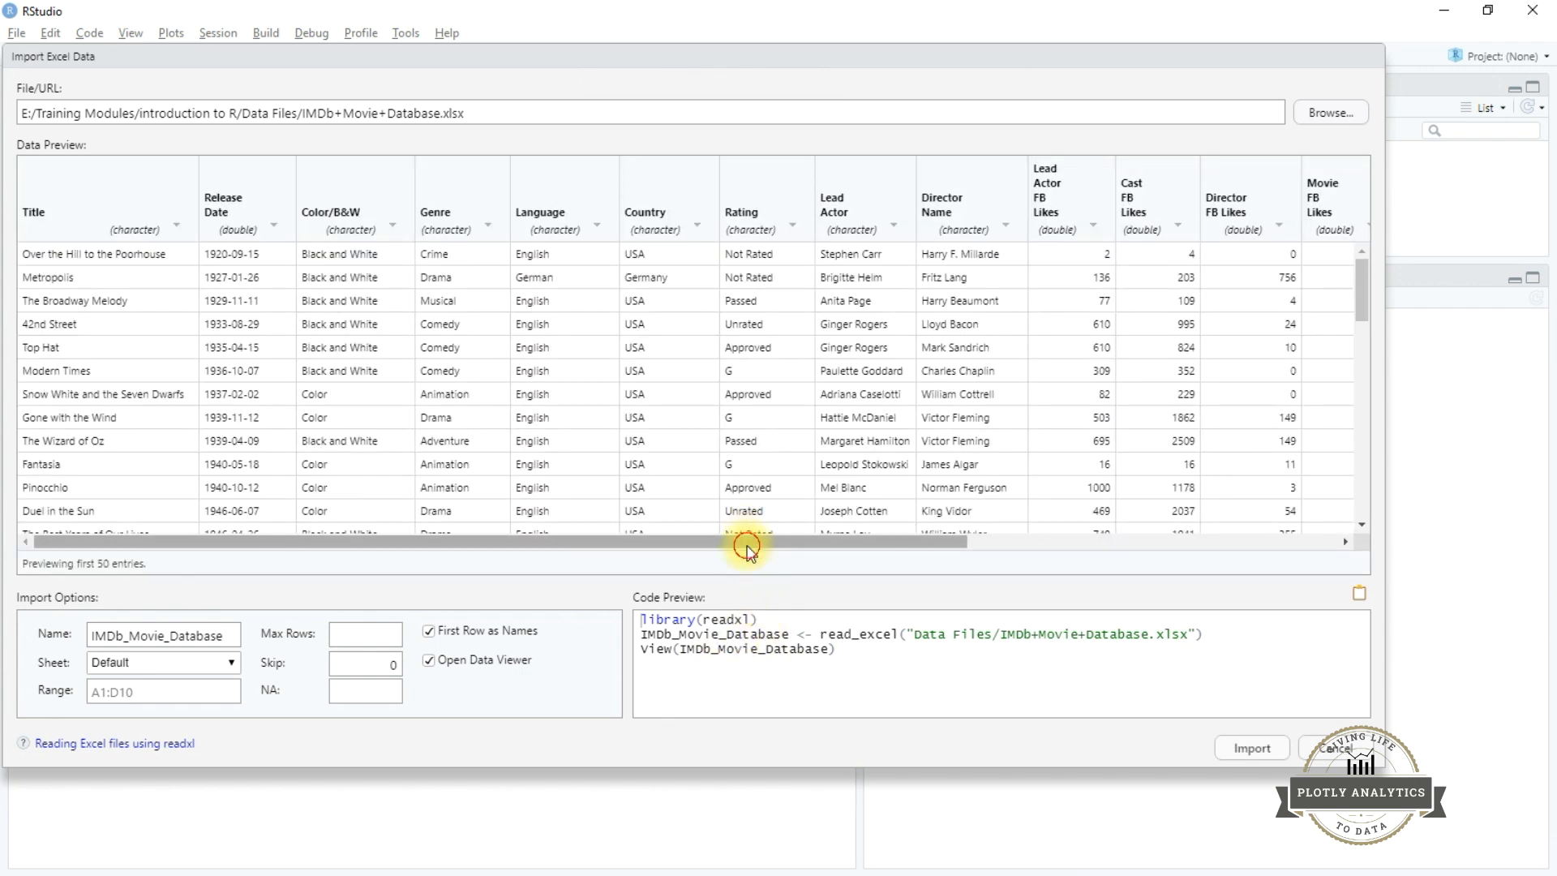
- Review the columns and rows in the data preview and import the workbook as IMDb_Movie_Database
left_click_drag(747, 549, 479, 546)
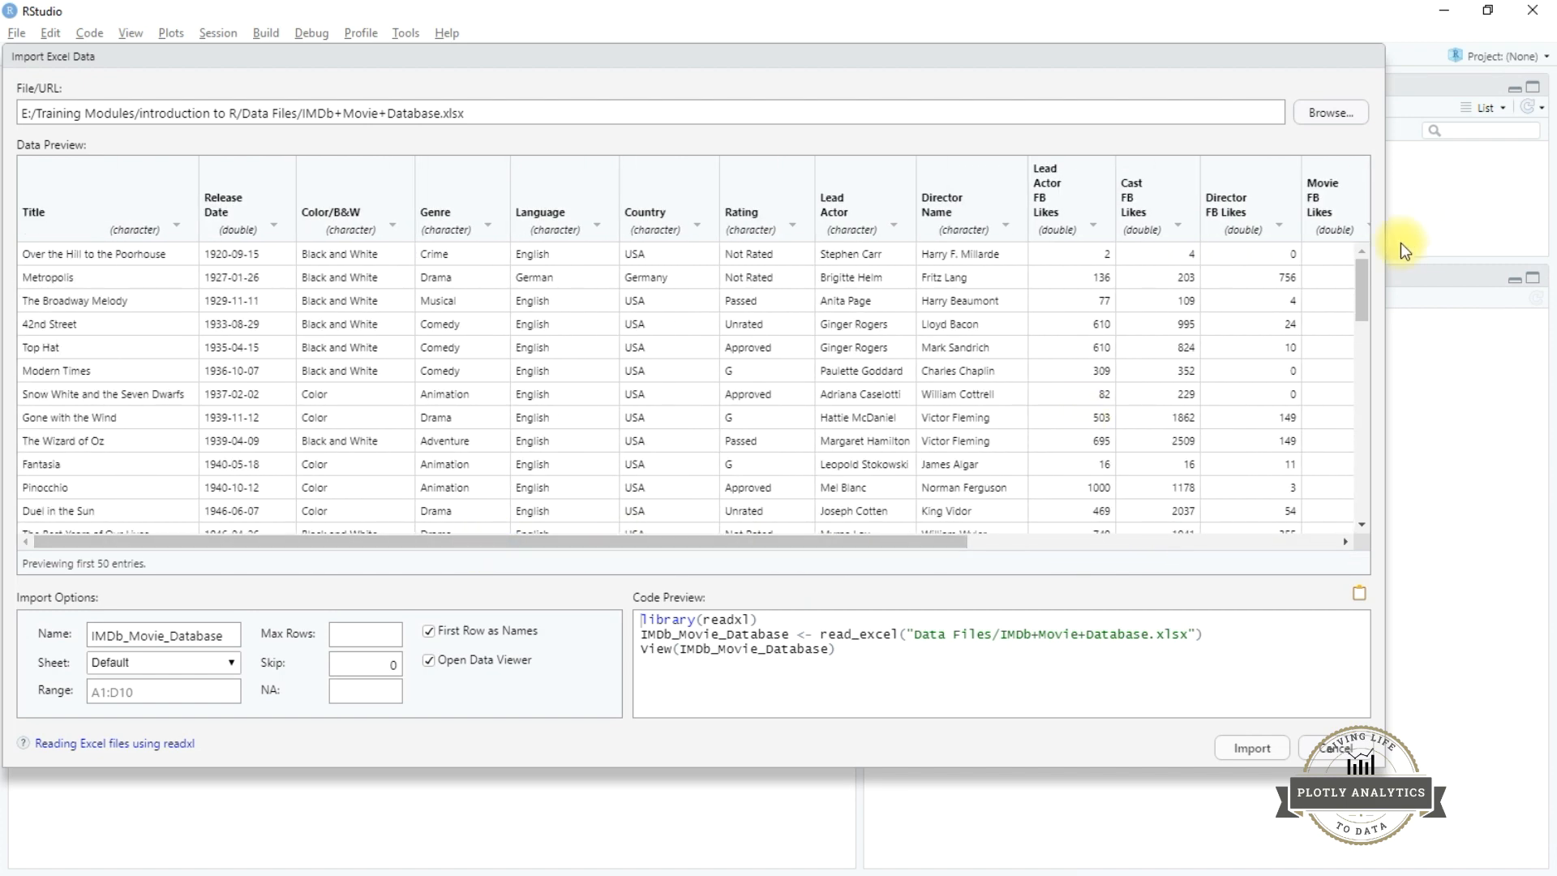
mouse_move(1362, 275)
left_mouse_down()
mouse_move(1362, 535)
mouse_move(1361, 253)
left_mouse_up()
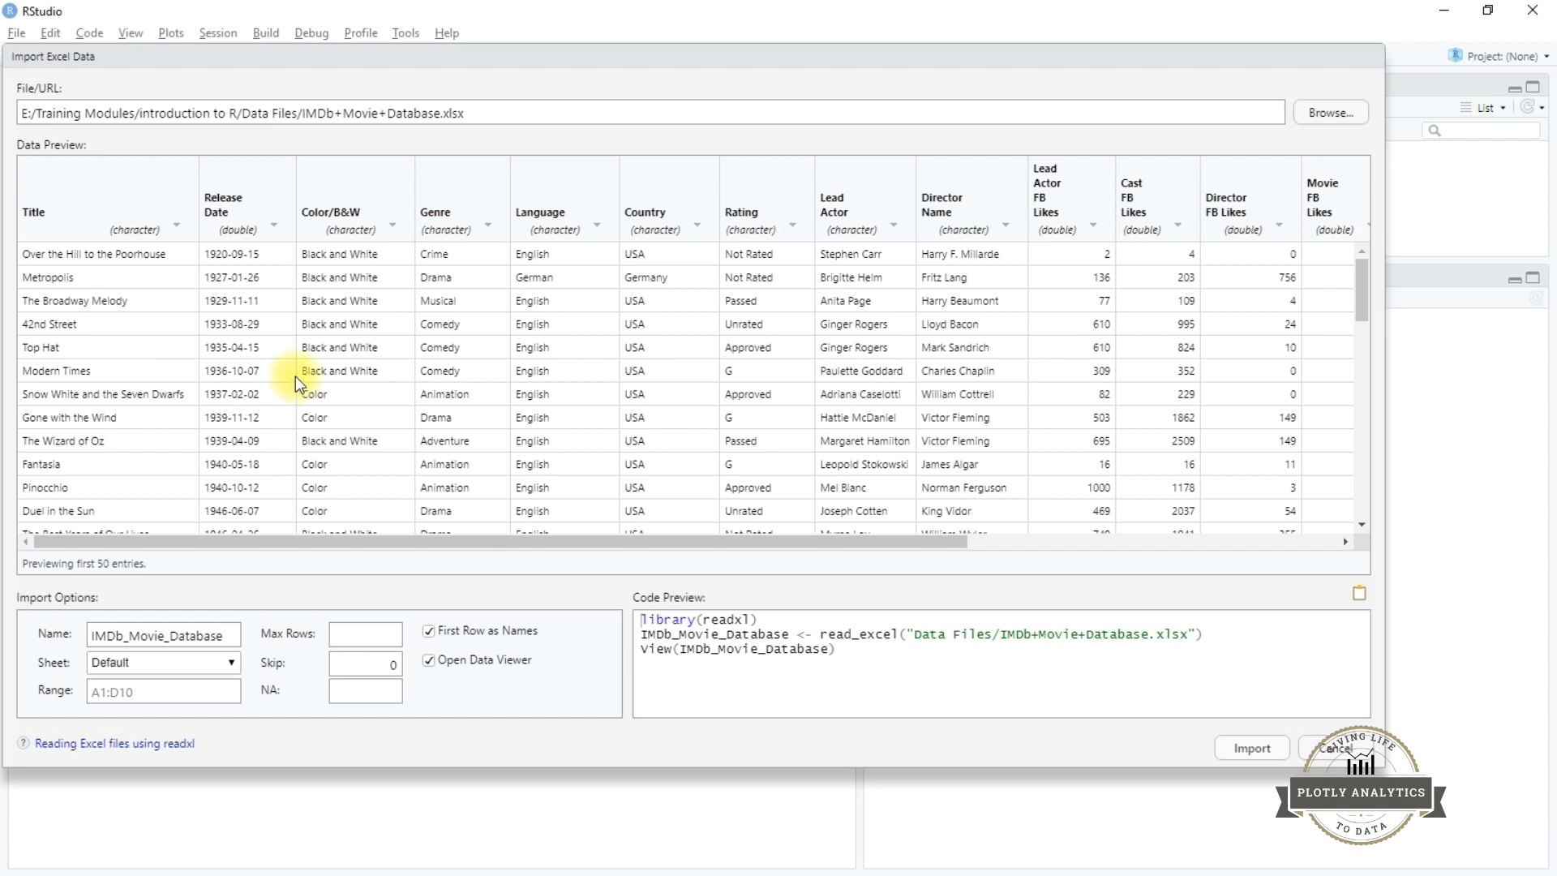
left_click_drag(932, 541, 841, 561)
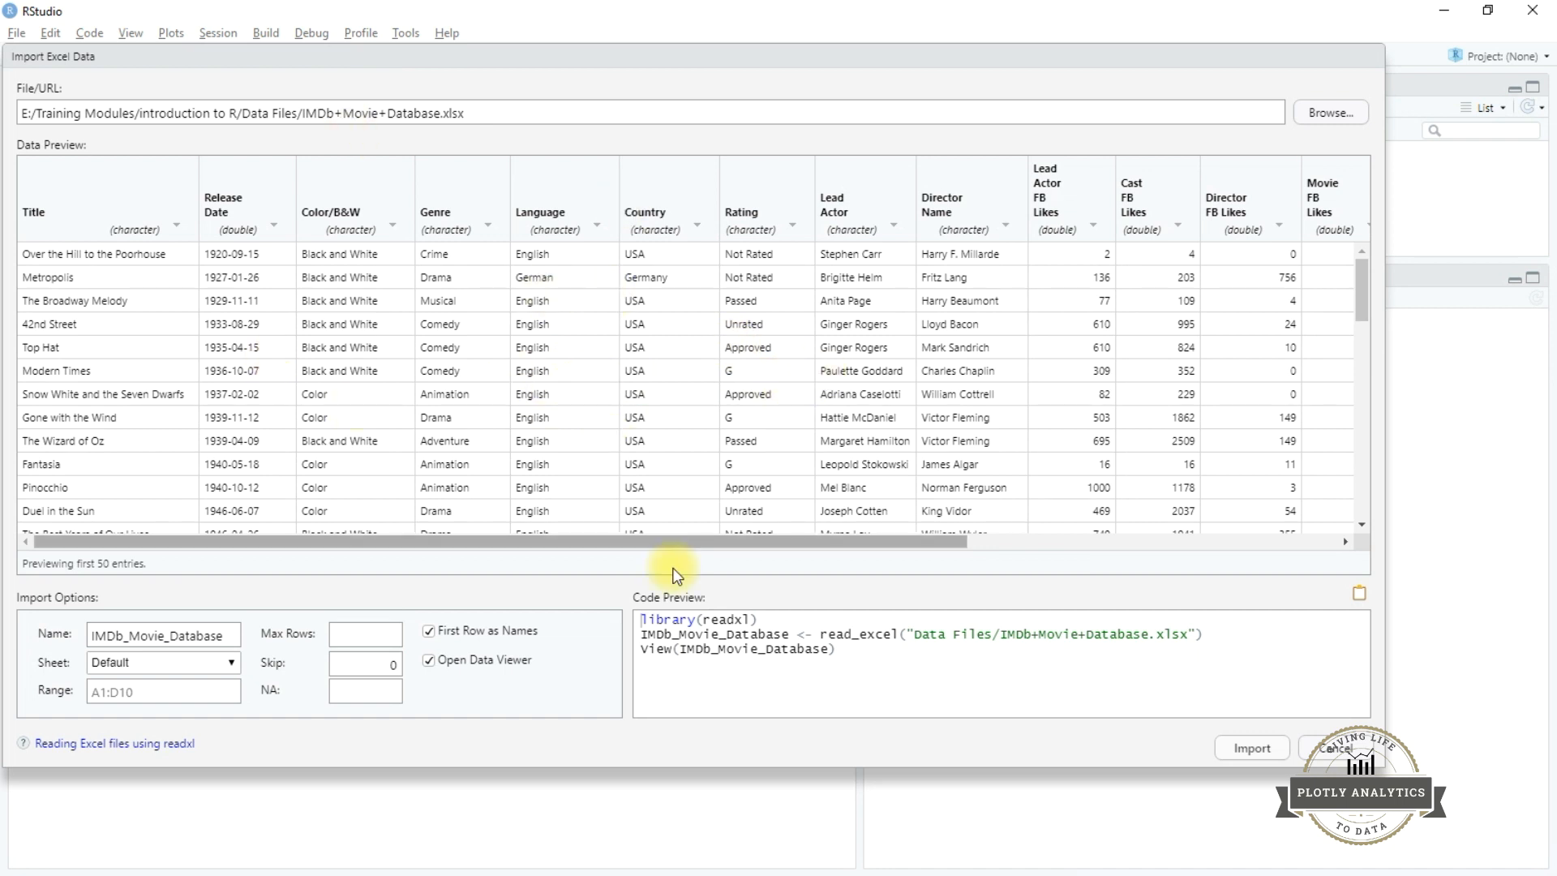
left_click_drag(674, 545, 490, 540)
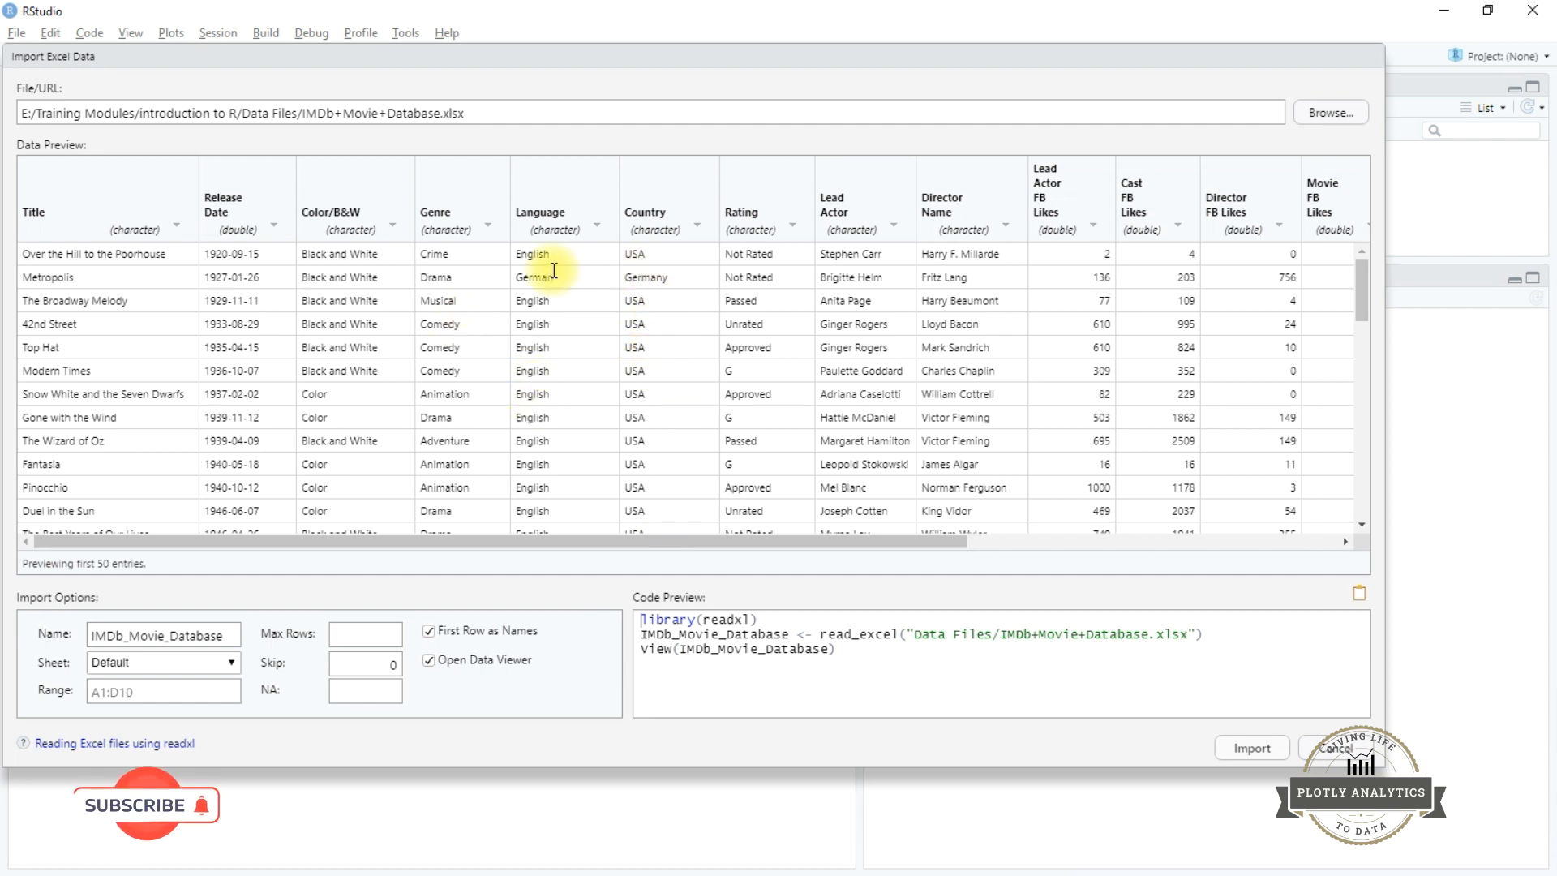
left_click_drag(791, 541, 563, 539)
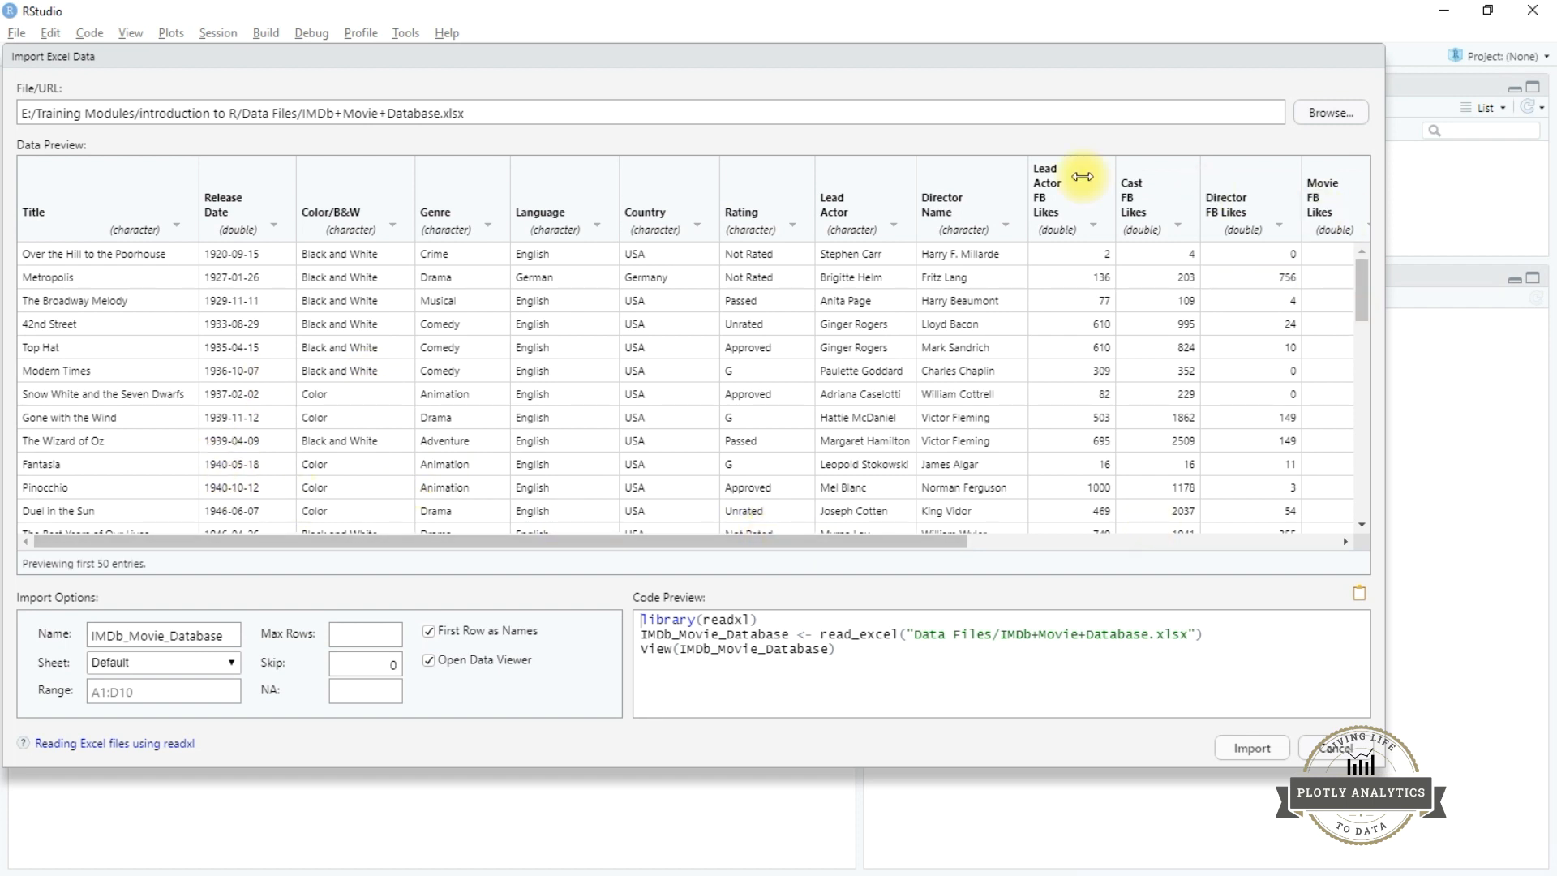
left_click(1263, 747)
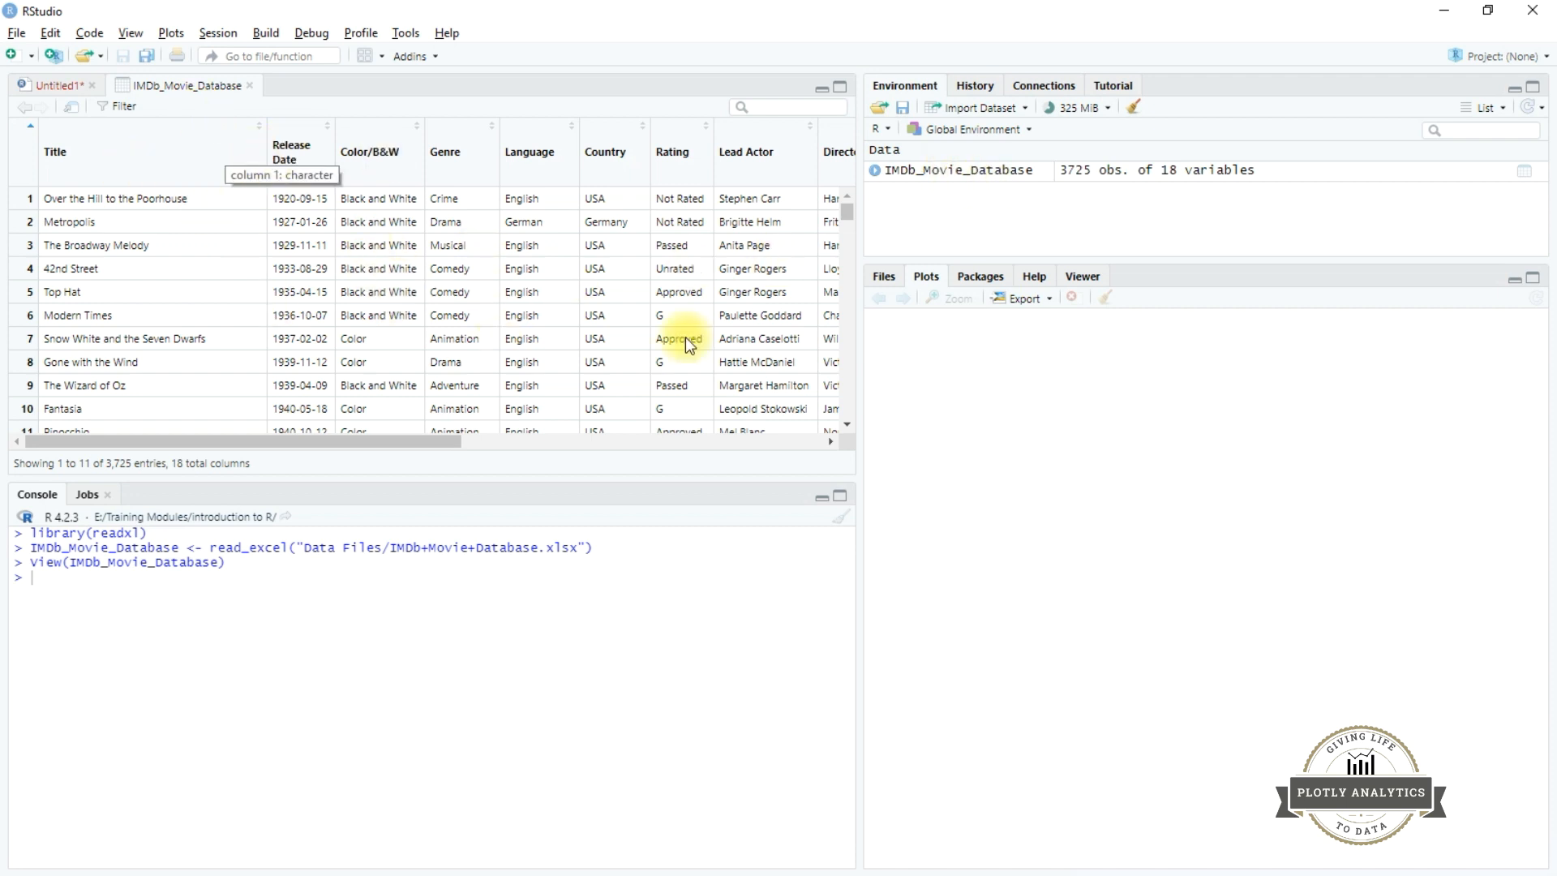
left_click_drag(293, 445, 136, 442)
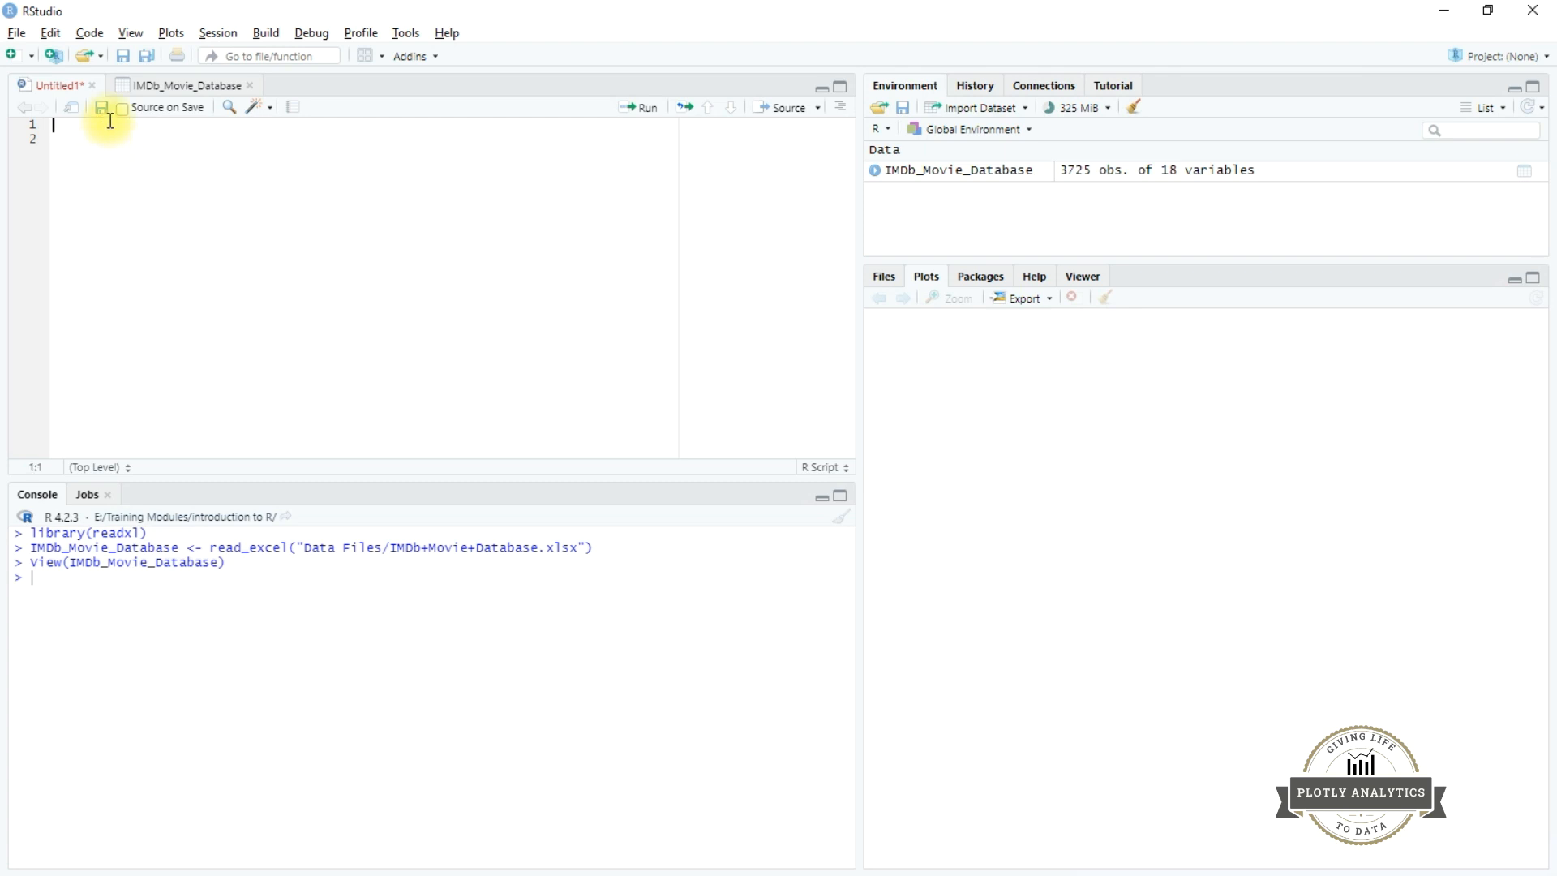
- Write head(IMDb_Movie_Database) in the script, run it, and examine the printed rows
type("(IMD")
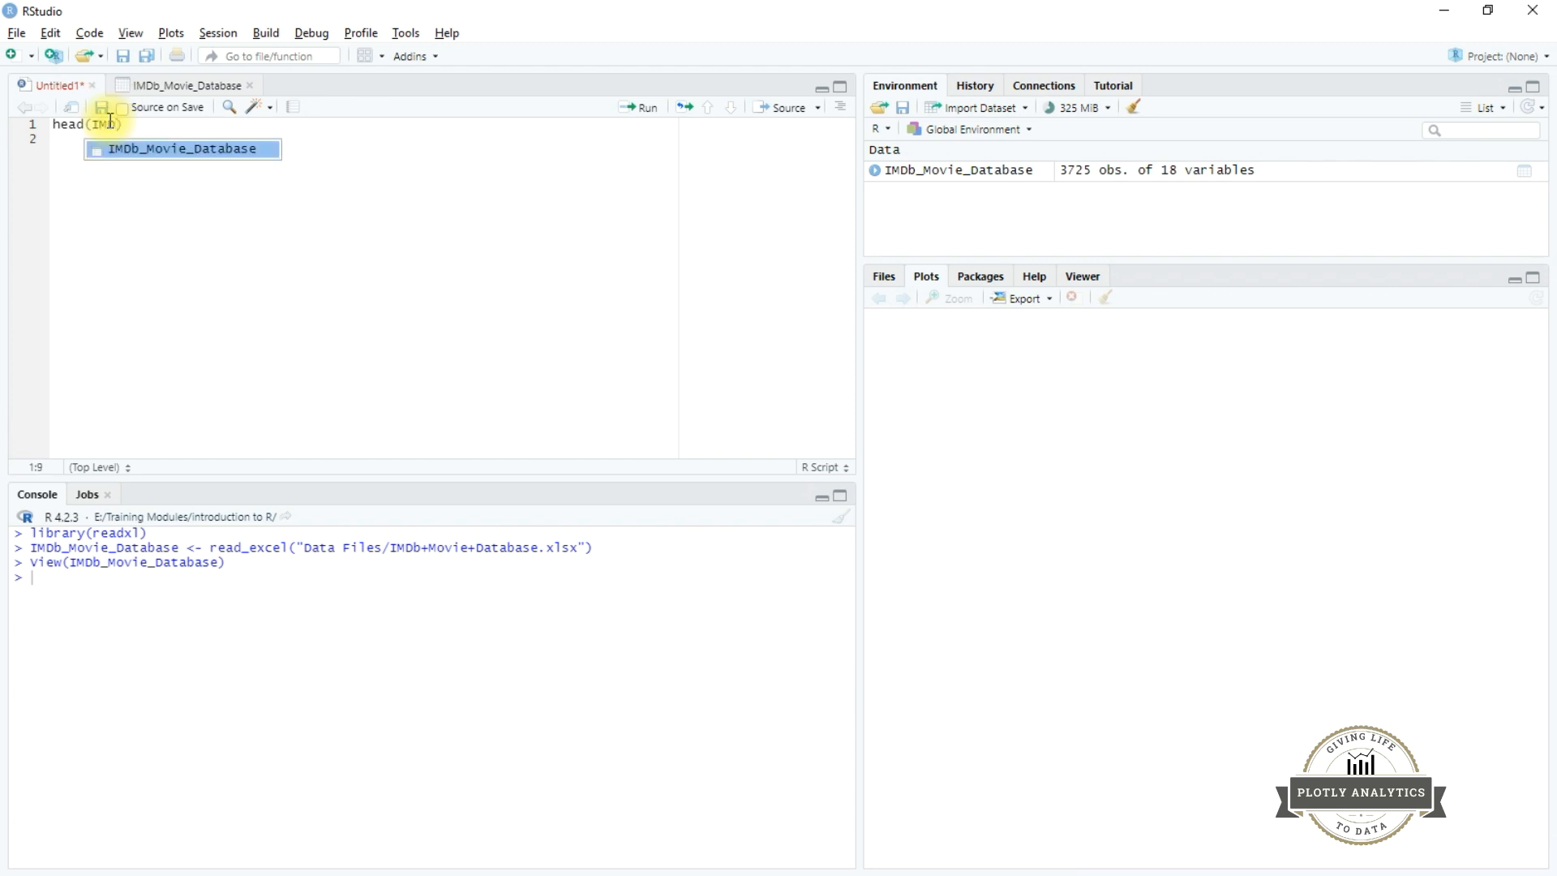
key("Return")
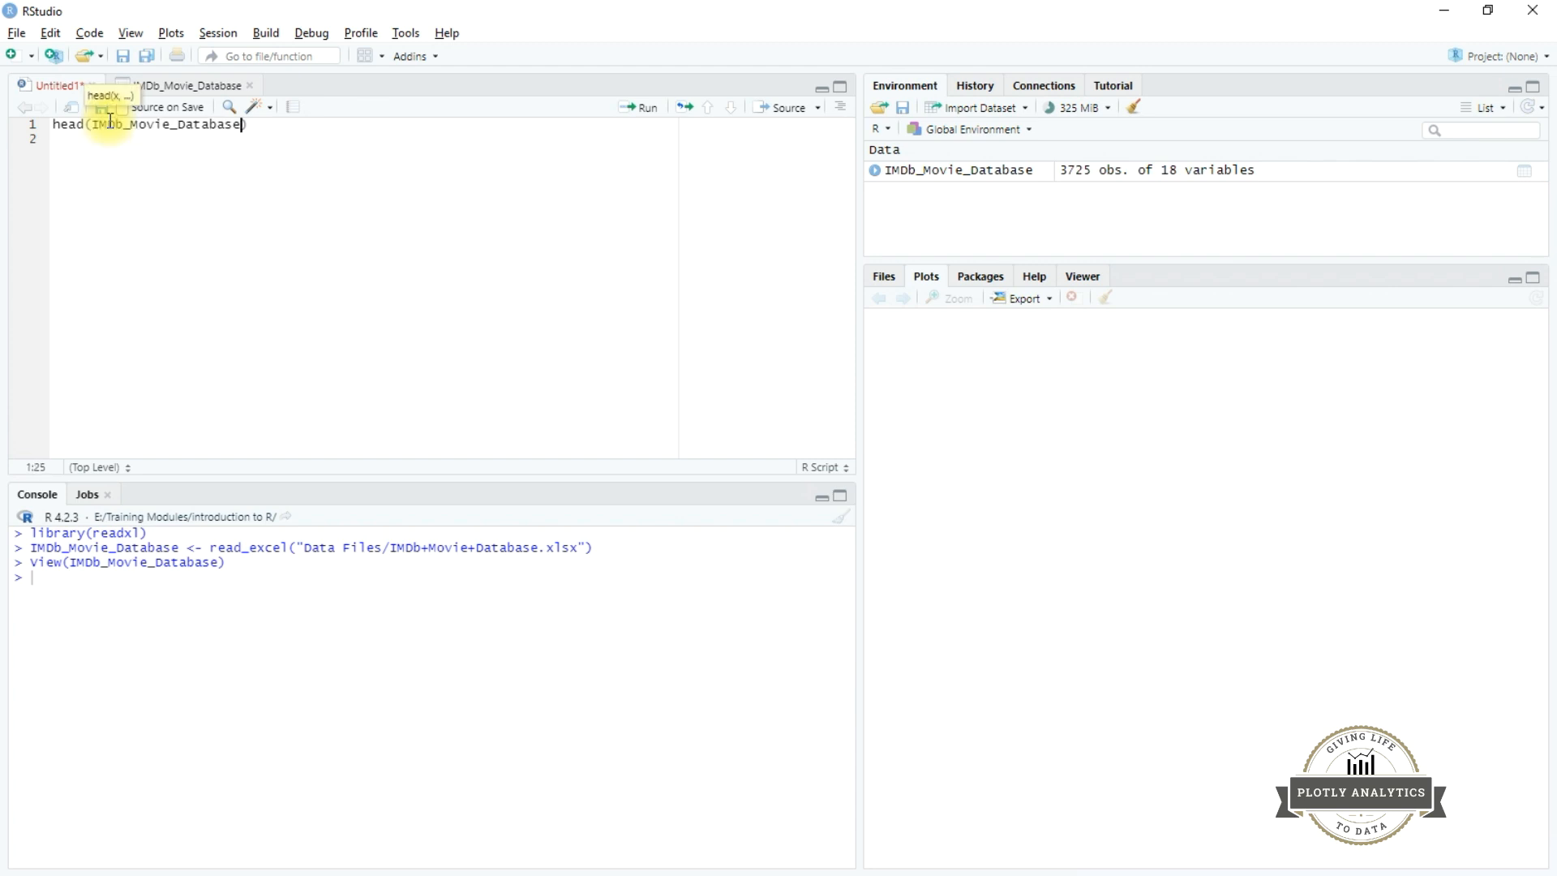
left_click(258, 124)
left_click(639, 108)
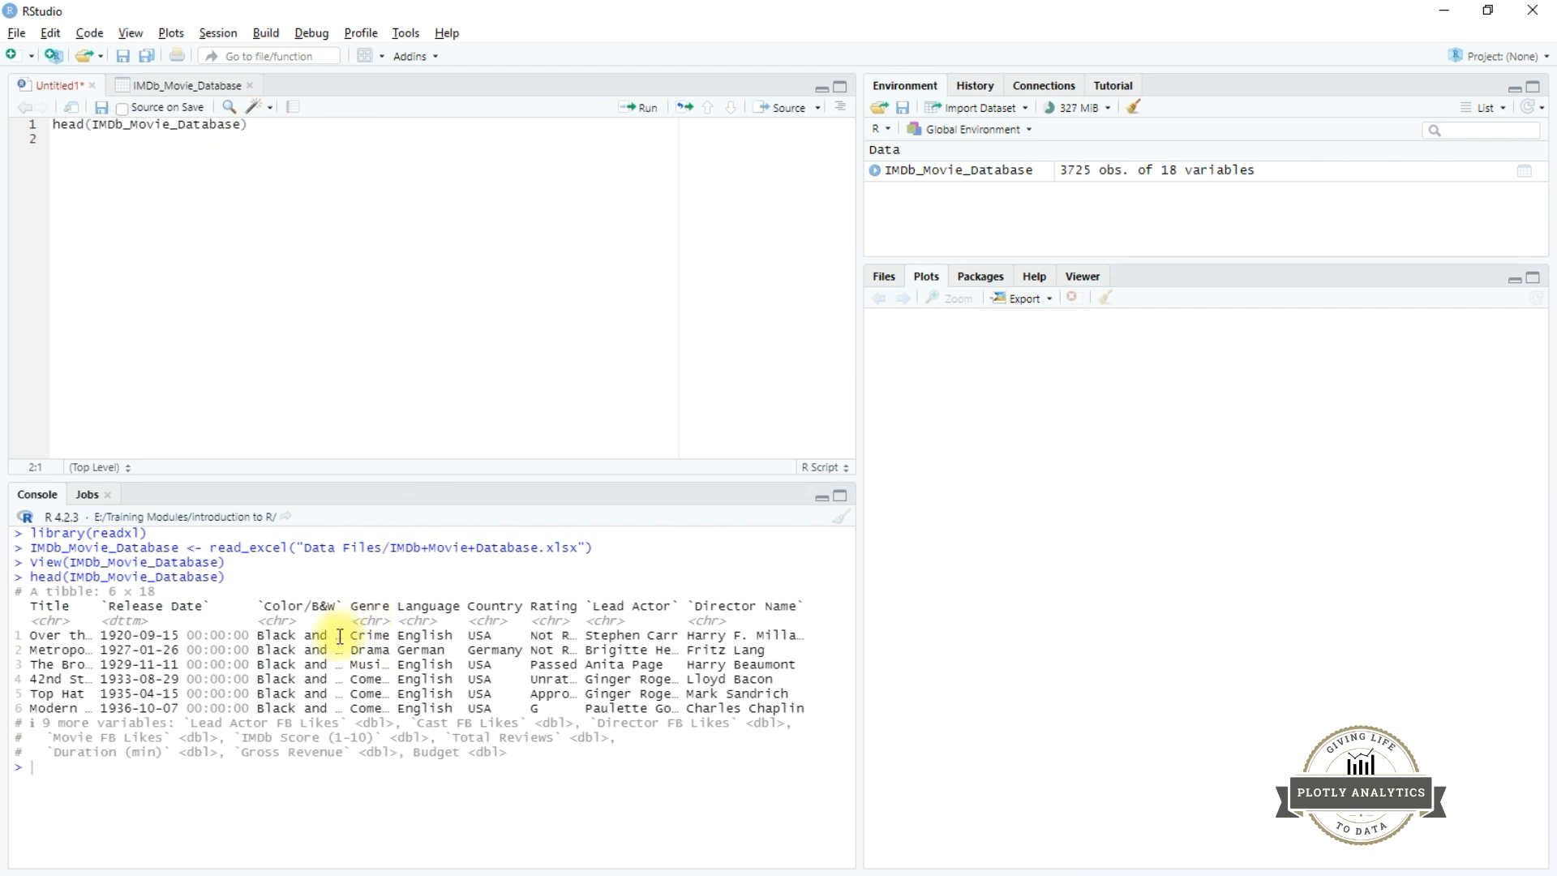
left_click_drag(805, 710, 10, 636)
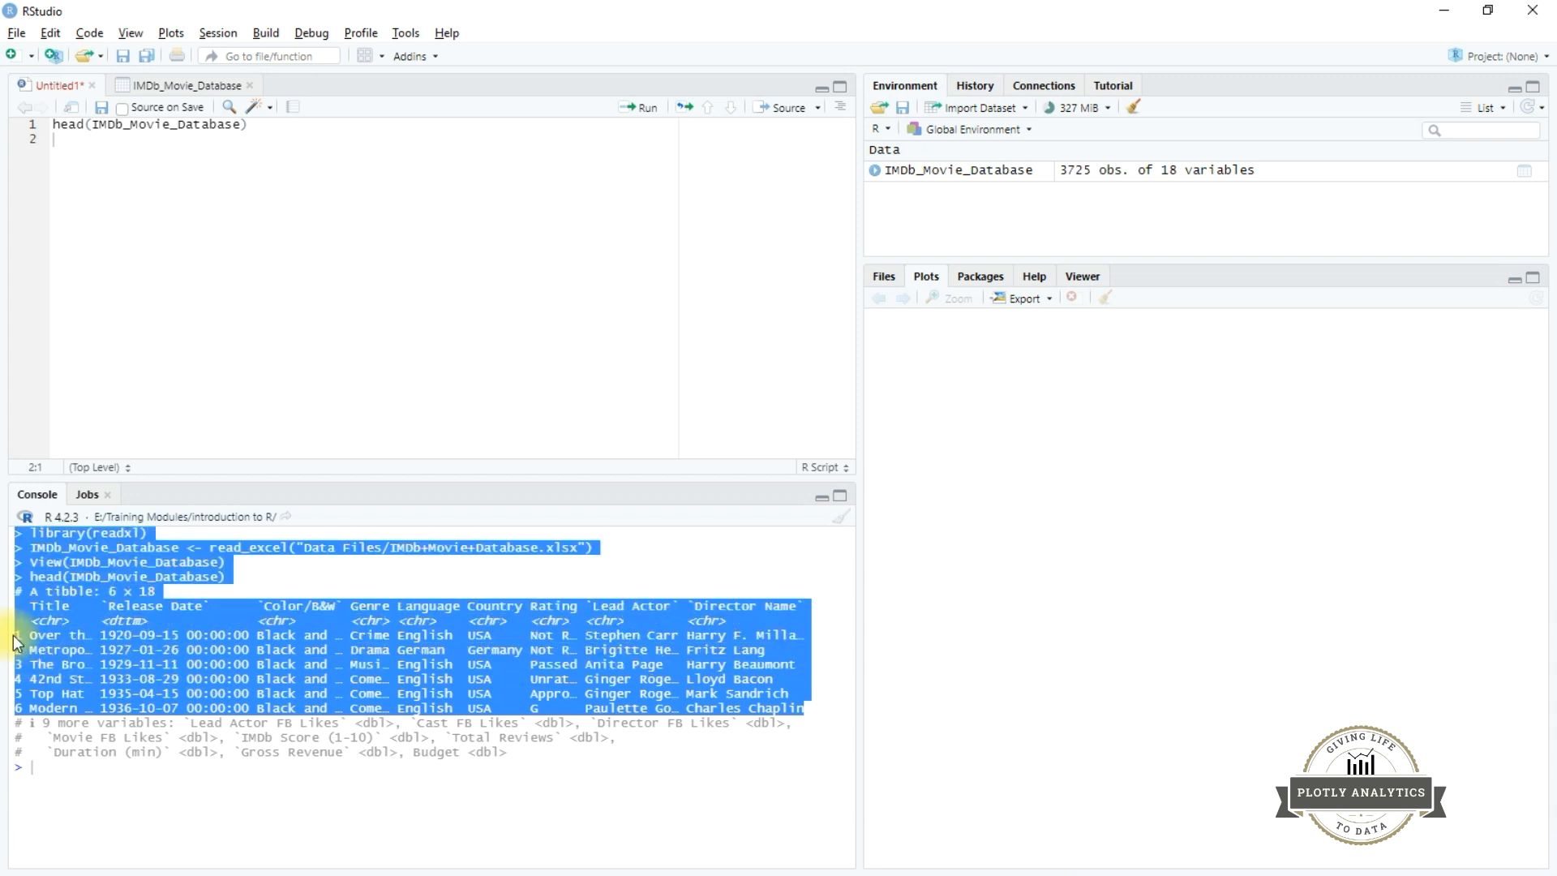
left_click(96, 657)
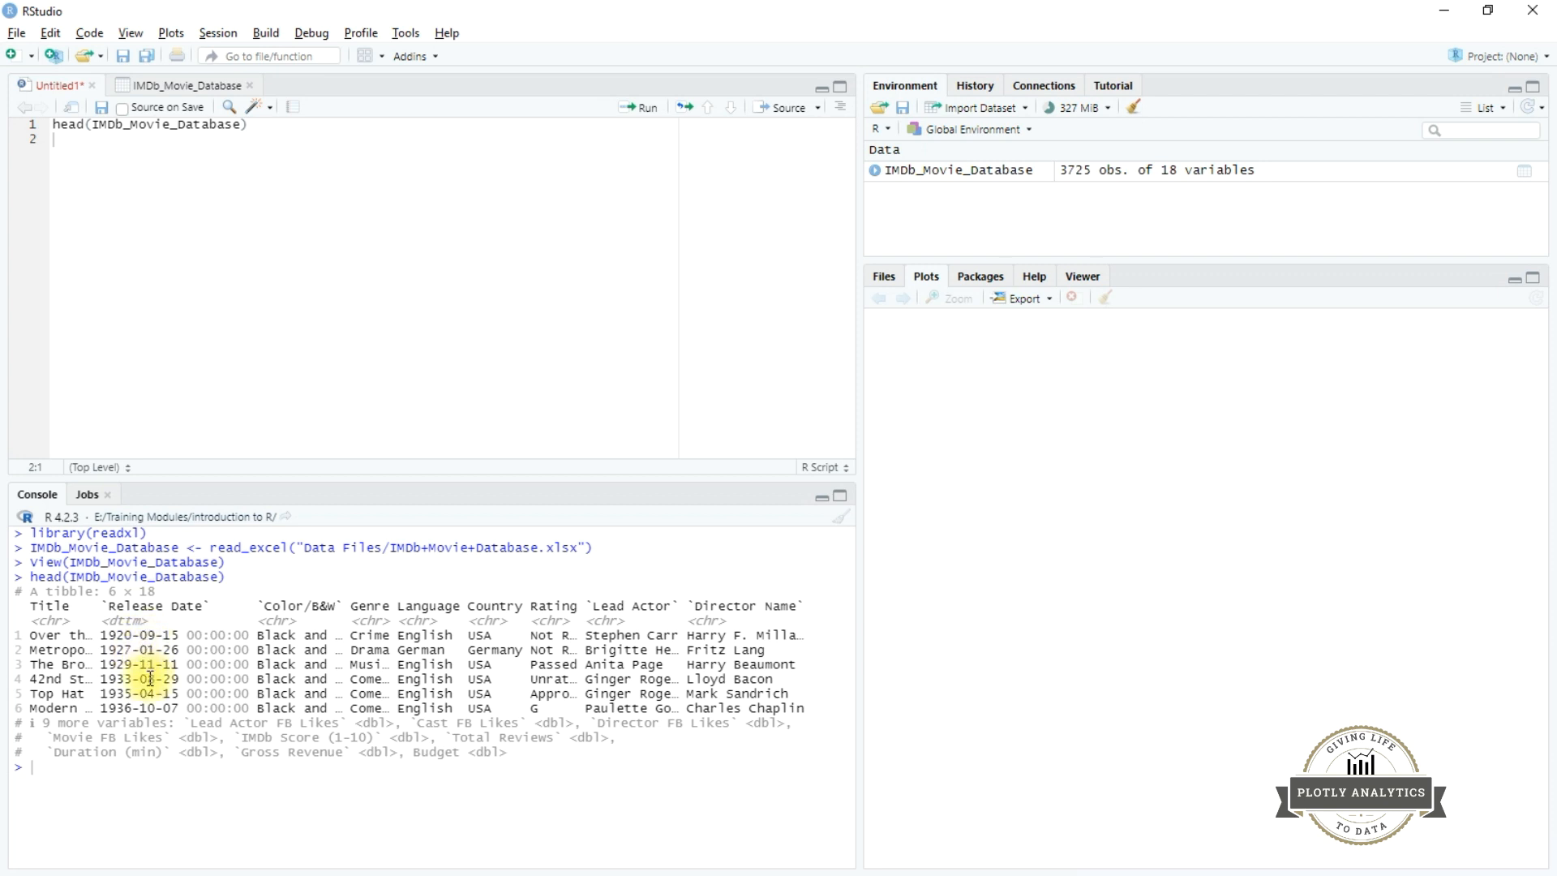
left_click(806, 710)
left_click_drag(688, 708, 18, 635)
left_click(530, 717)
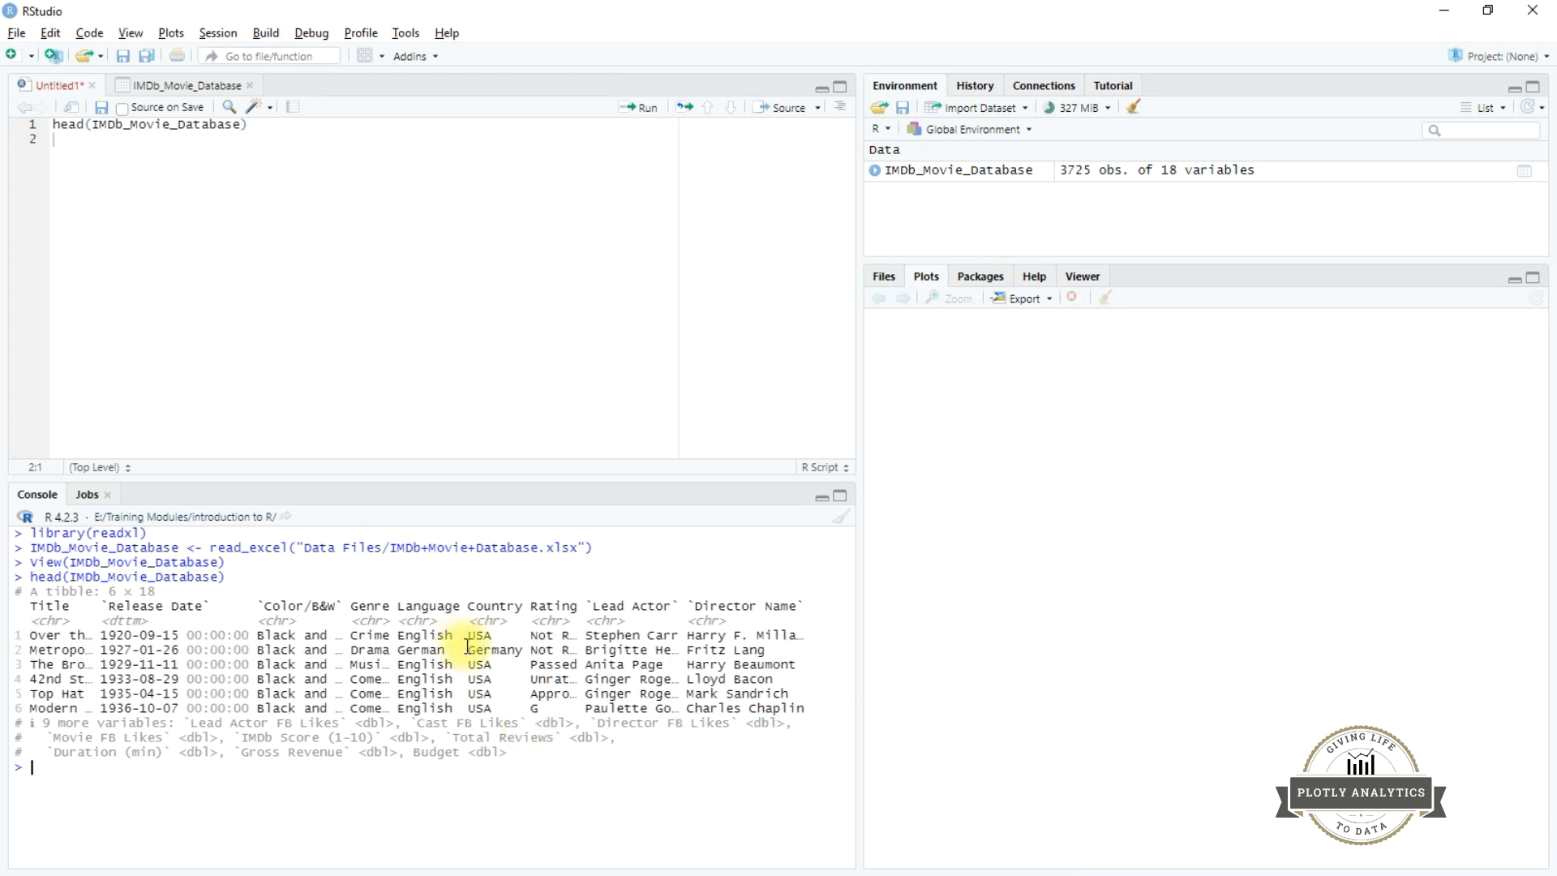